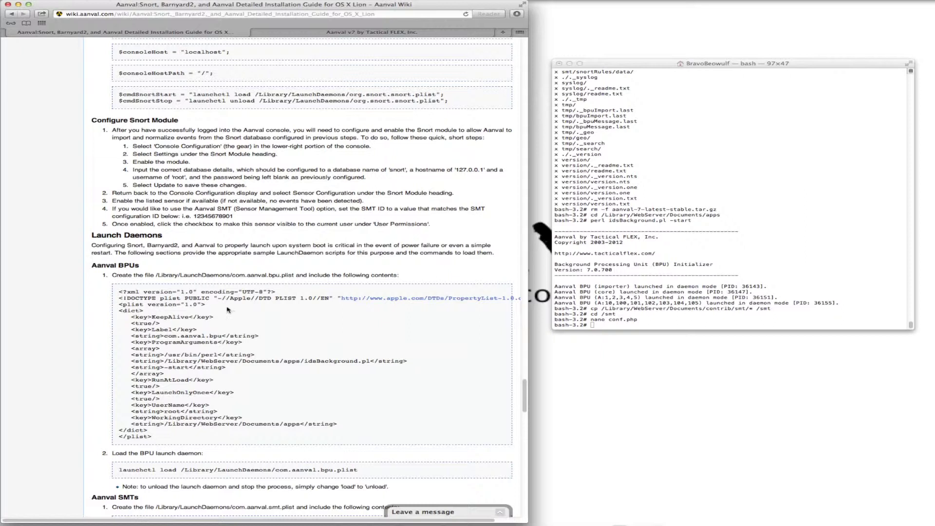
Bring the wiki's Aanval BPU launch daemon section into view beside the terminal.
scroll(236, 309, down, 2)
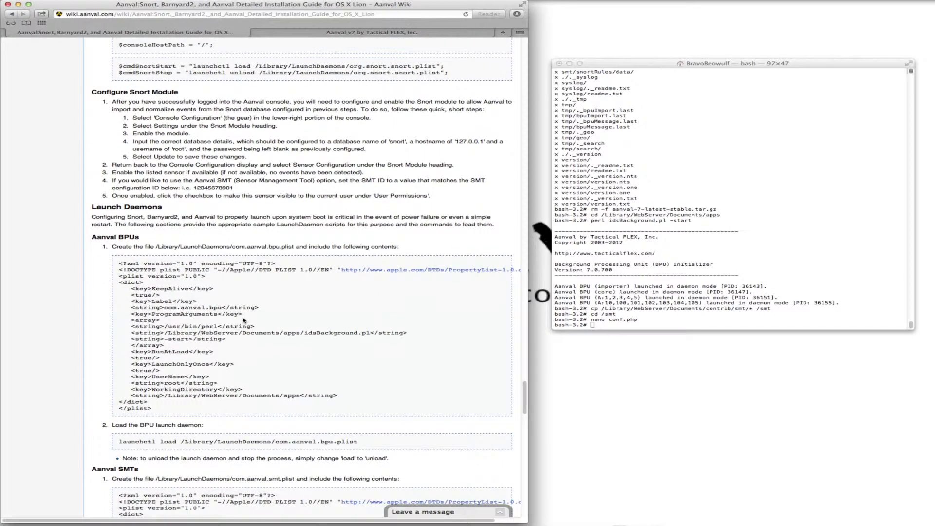
click(619, 327)
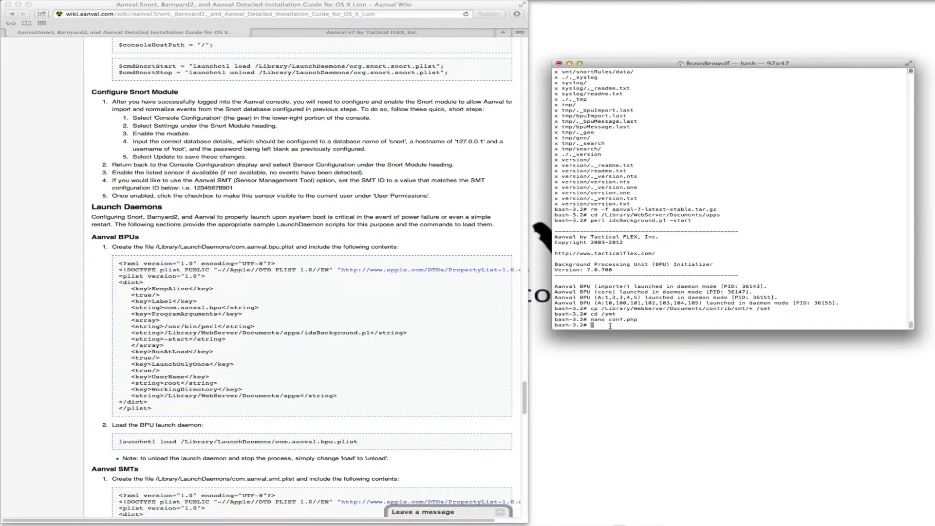
Run nano on /Library/LaunchDaemons/com.aanval.bpu.plist, fixing the typo to com.aanval.
text(nano /Library/LaunchDaemons/om.aanval)
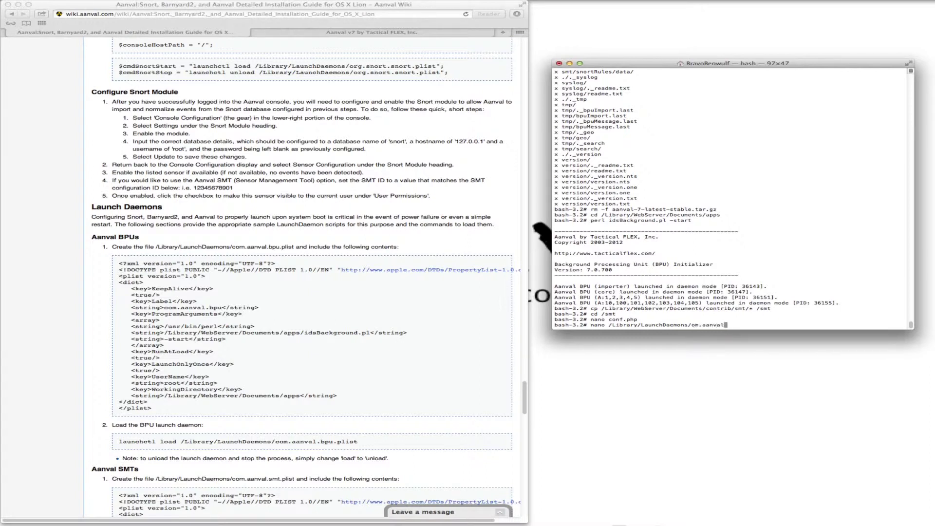
text(.bpu.plist)
key(Left)
key(Left)
key(Left)
key(Left)
key(Left)
key(Left)
key(Left)
key(Left)
key(Left)
key(Left)
key(Left)
key(Left)
key(Left)
key(Left)
key(Left)
key(Left)
key(Left)
key(Left)
key(Left)
text(c)
key(Return)
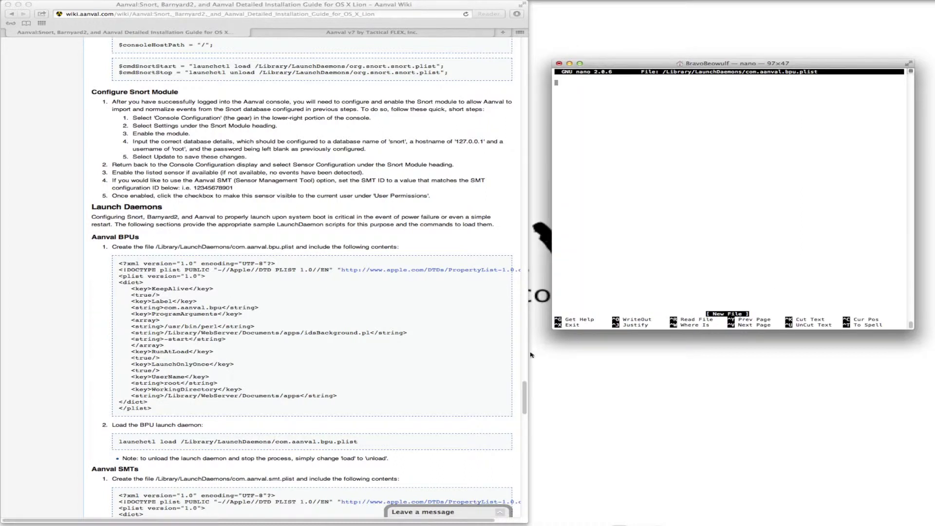
Copy the BPU plist listing from the wiki into the nano file.
click(161, 413)
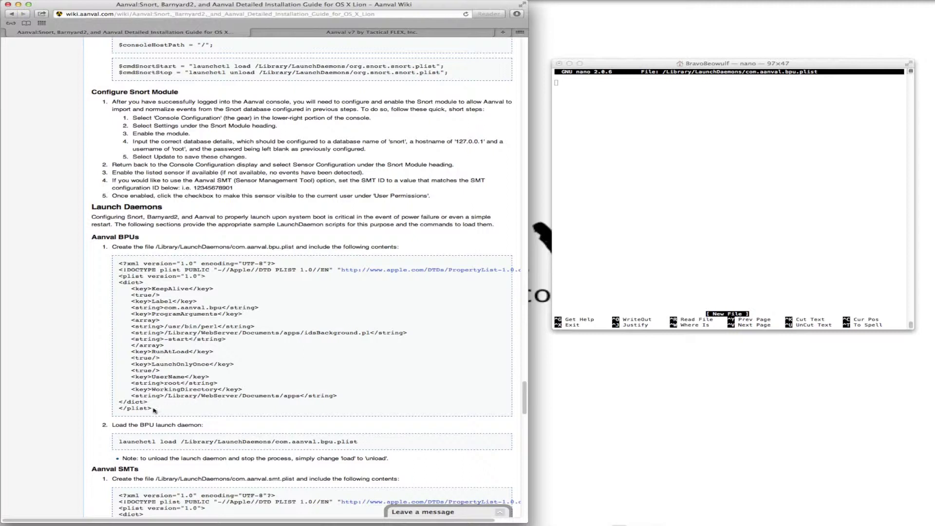
drag(153, 410, 106, 261)
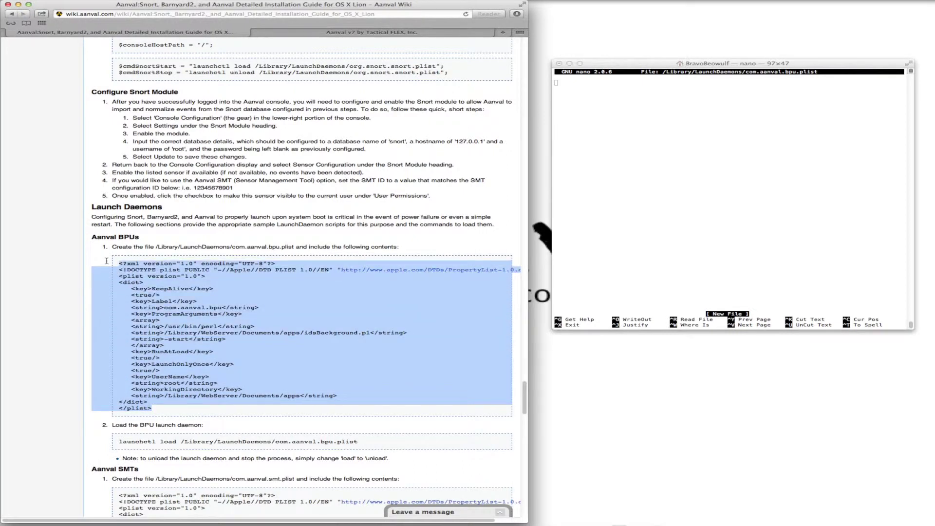
click(594, 102)
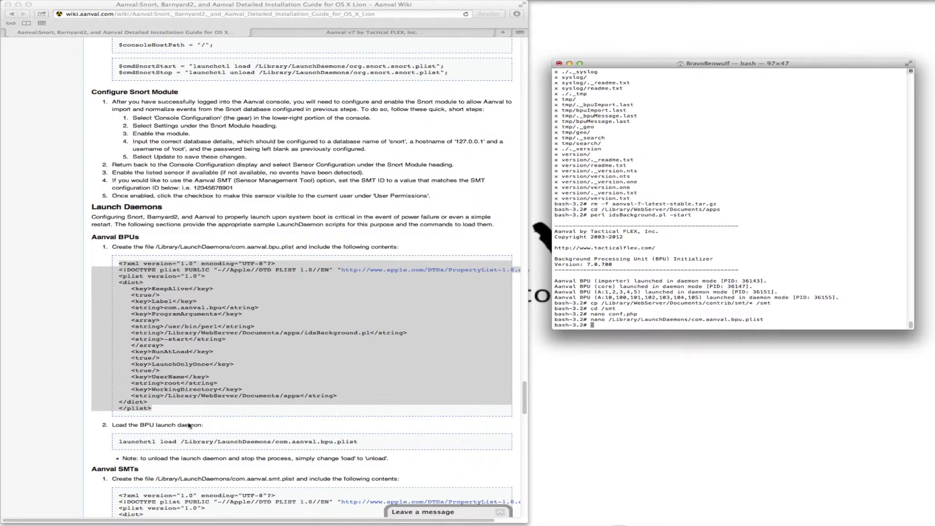
scroll(187, 427, down, 3)
Run launchctl load /Library/LaunchDaemons/com.aanval.bpu.plist to register the BPU daemon.
click(356, 384)
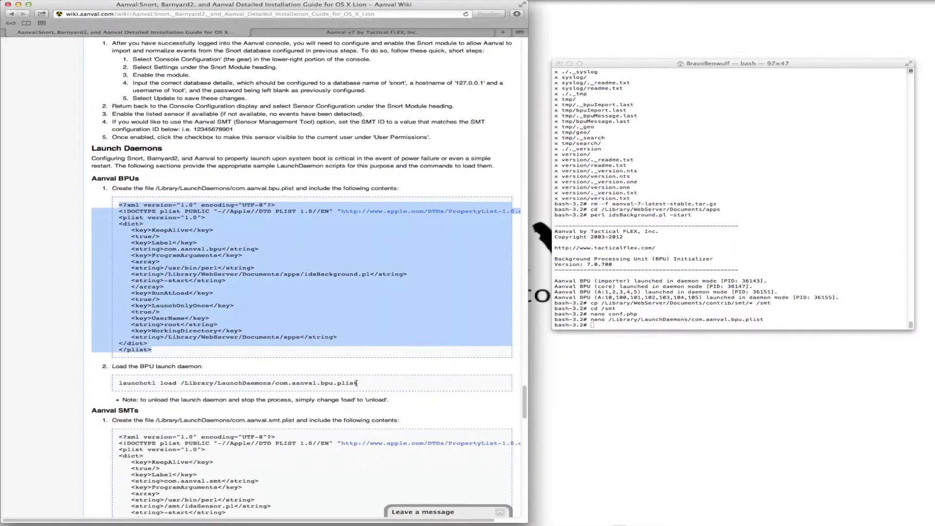
click(348, 383)
triple_click(120, 384)
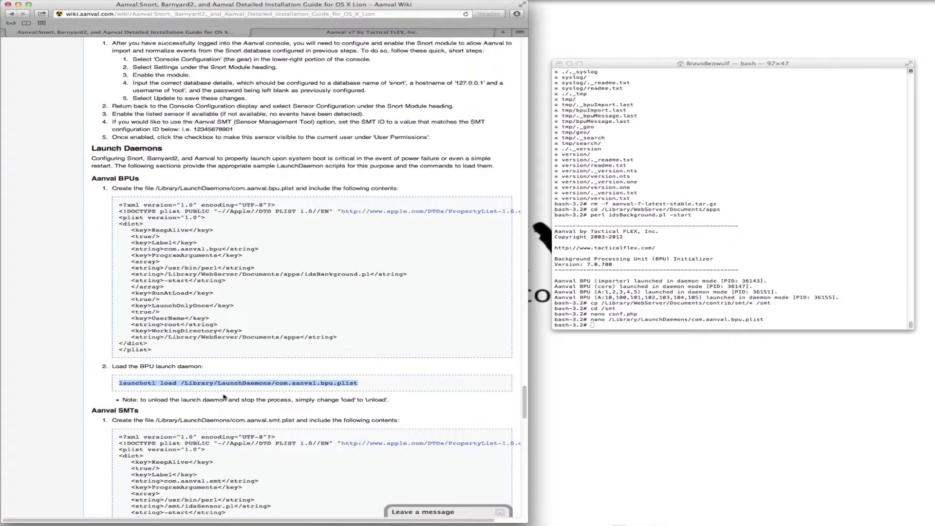
click(626, 325)
key(super+v)
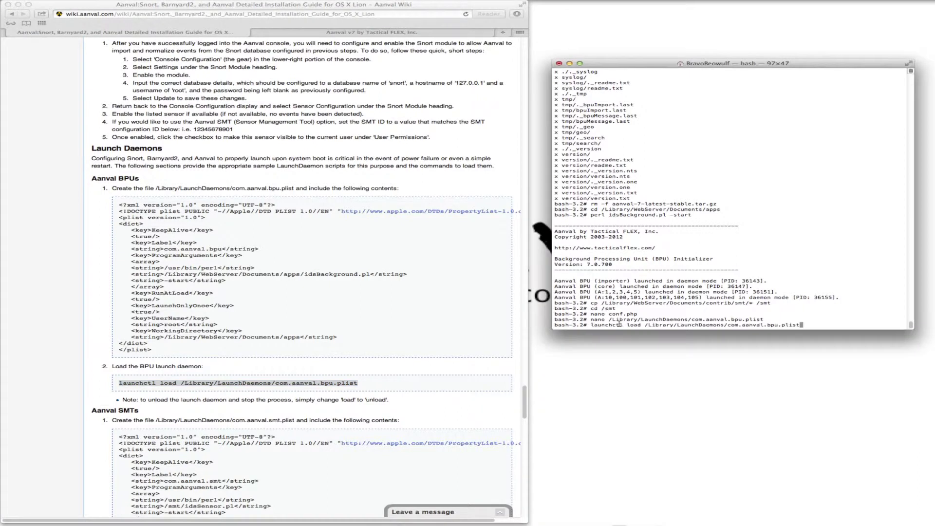
key(Return)
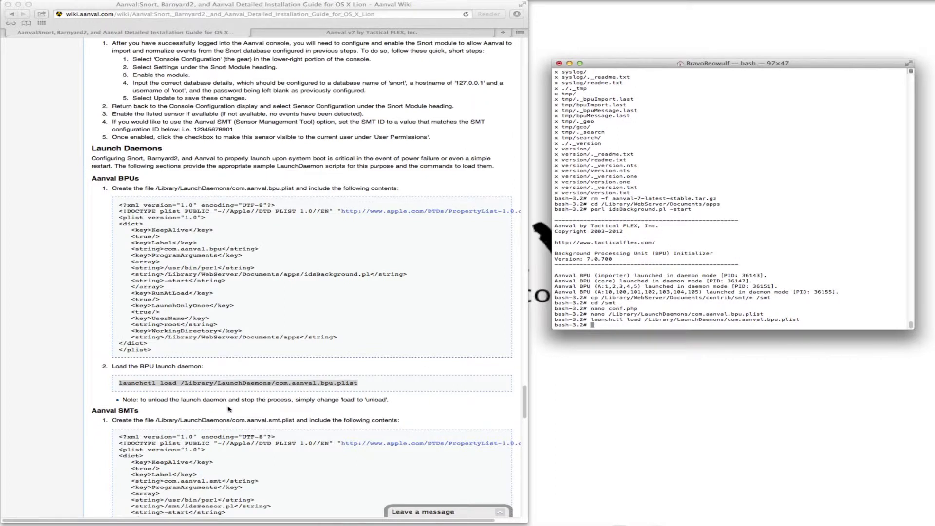
scroll(227, 411, down, 5)
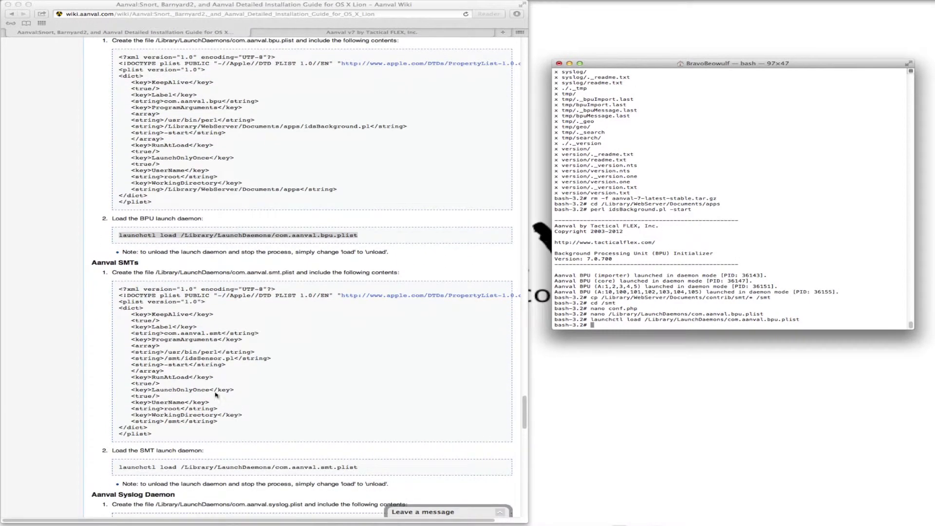
Open nano on /Library/LaunchDaemons/com.aanval.smt.plist, using the path copied from the wiki.
click(158, 275)
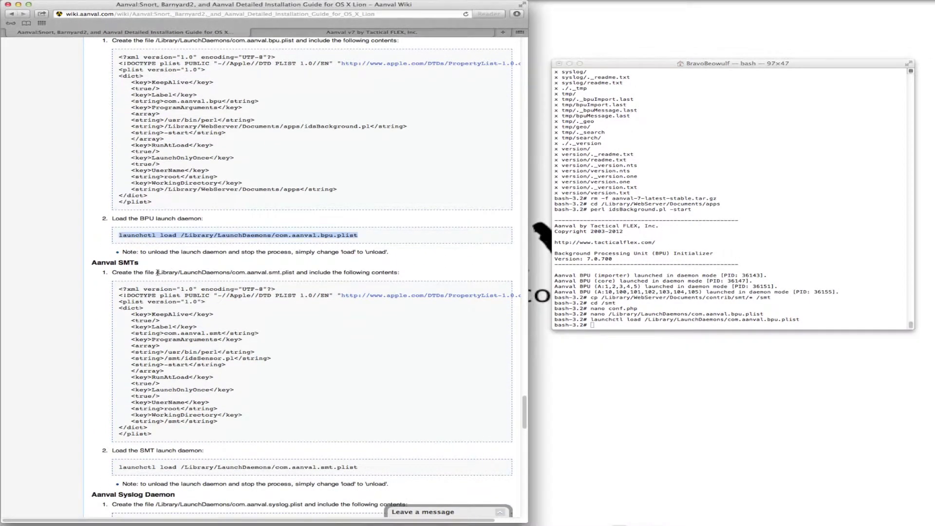
drag(156, 273, 288, 270)
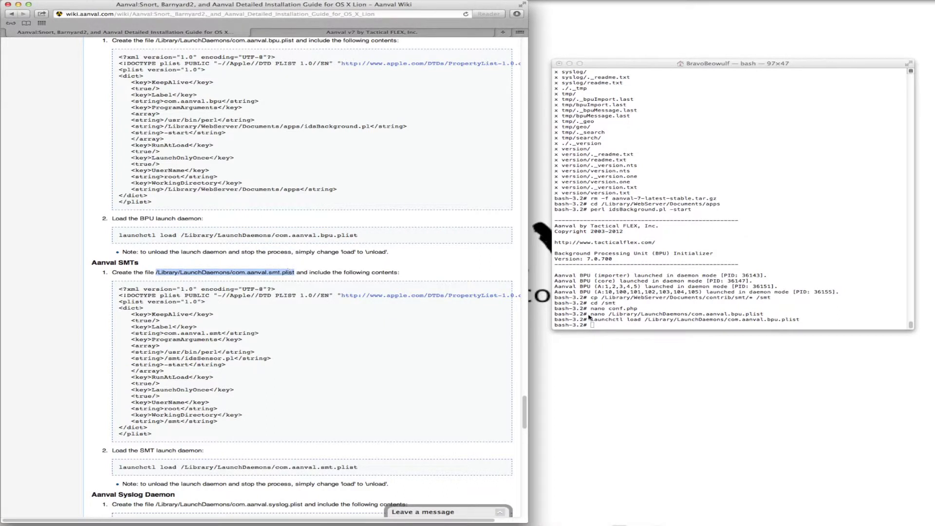
click(630, 330)
text(nano)
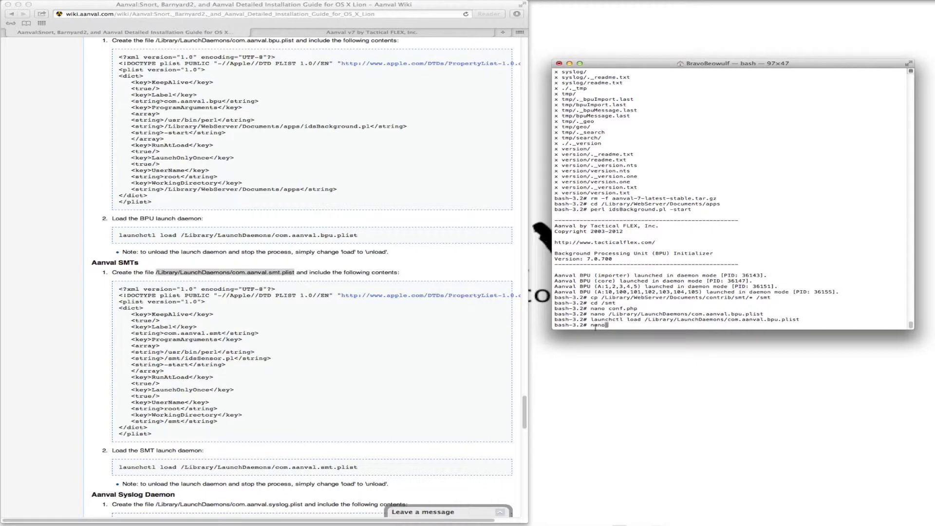
key(super+v)
key(Return)
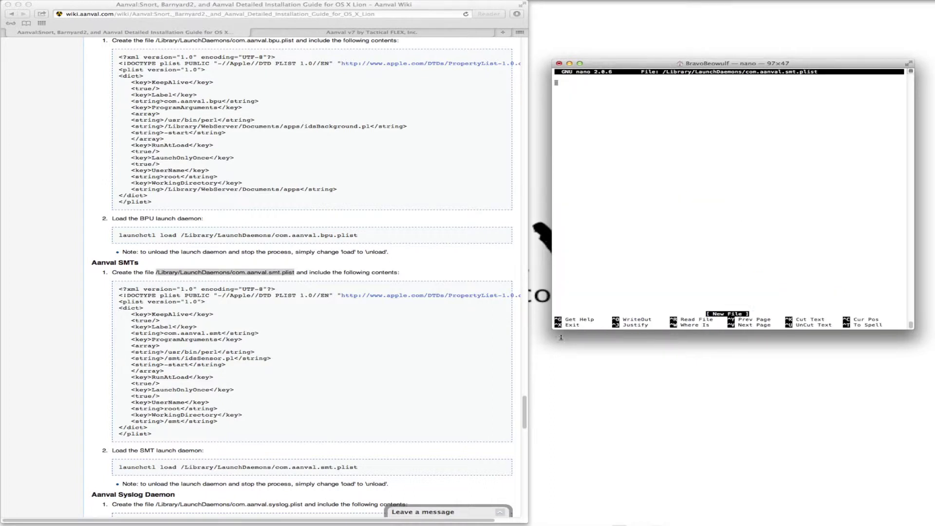
Fill the file with the wiki's SMT plist listing and save it.
click(161, 437)
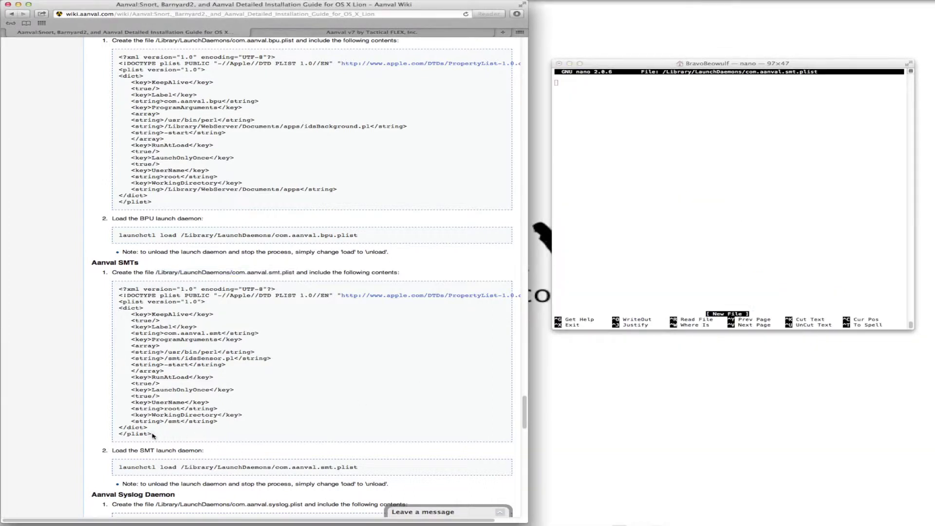
drag(151, 435, 115, 289)
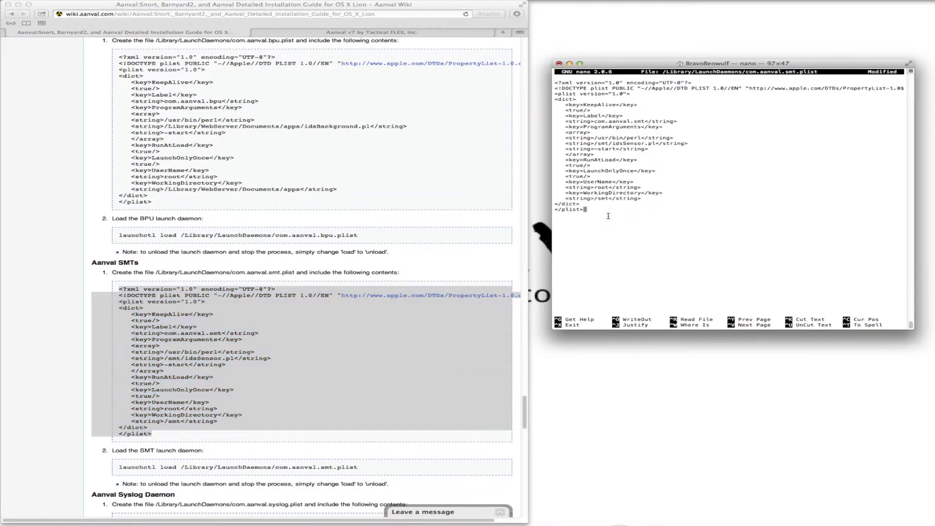
key(ctrl+x)
key(y)
key(Return)
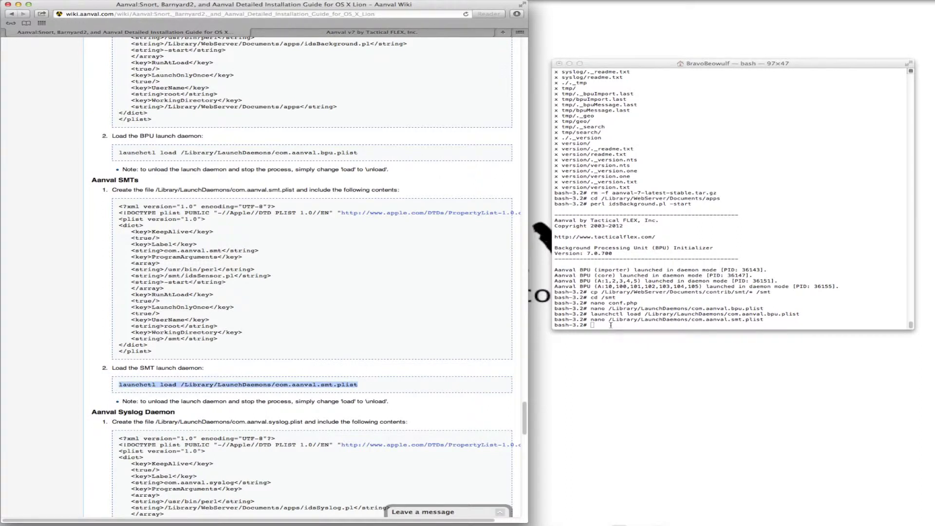
Load the SMT daemon with its launchctl load command.
click(611, 325)
key(super+v)
key(Return)
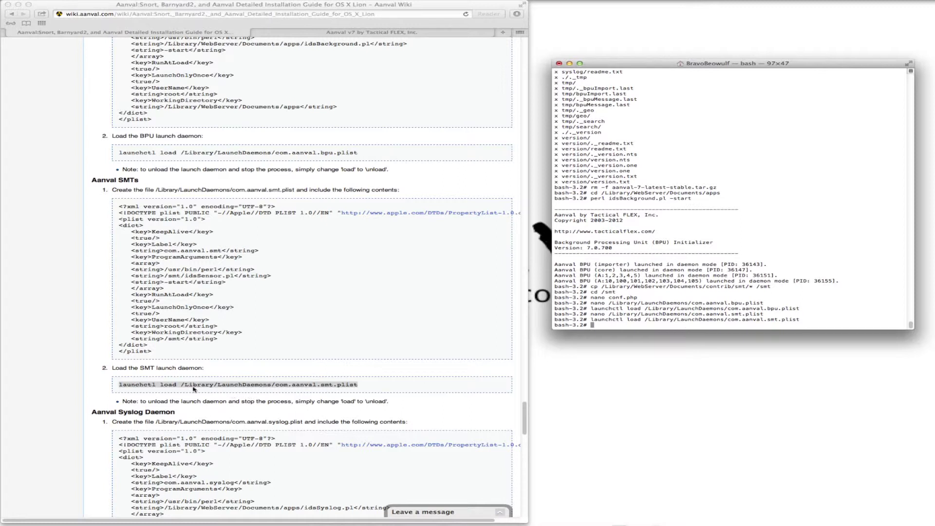
Copy the /Library/LaunchDaemons/org.snort.snort.plist path and start a nano command for it.
scroll(192, 390, down, 10)
drag(156, 256, 291, 257)
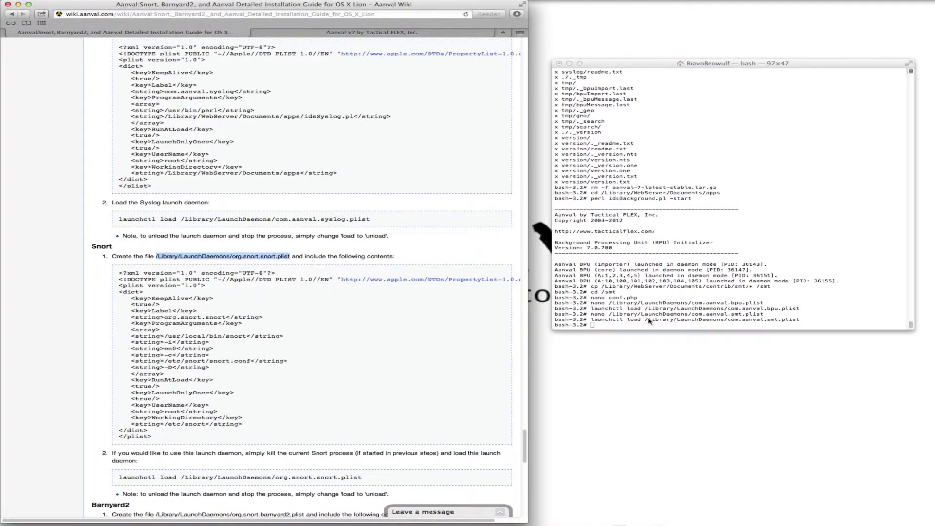
click(623, 324)
text(nano /Library/LaunchDaemons/org.snort.snort.plist)
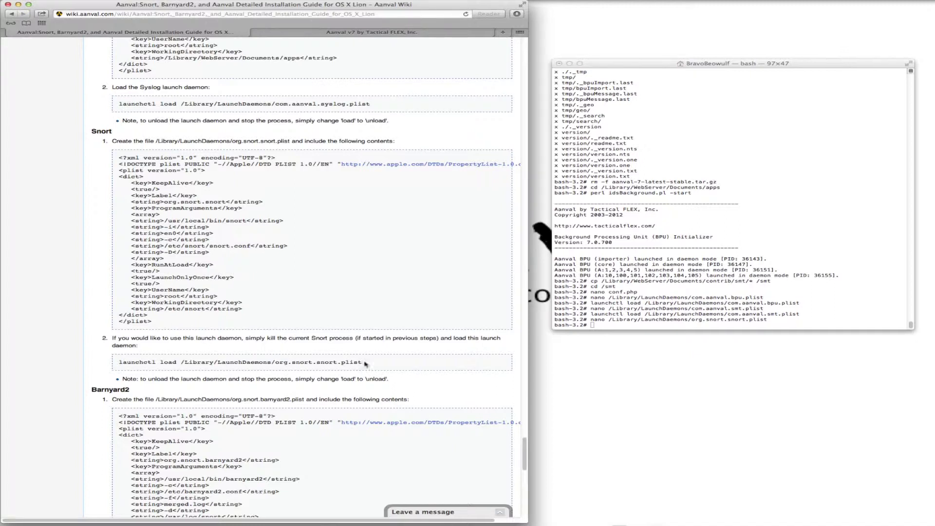
Load the Snort daemon with launchctl load on org.snort.snort.plist.
drag(358, 363, 146, 364)
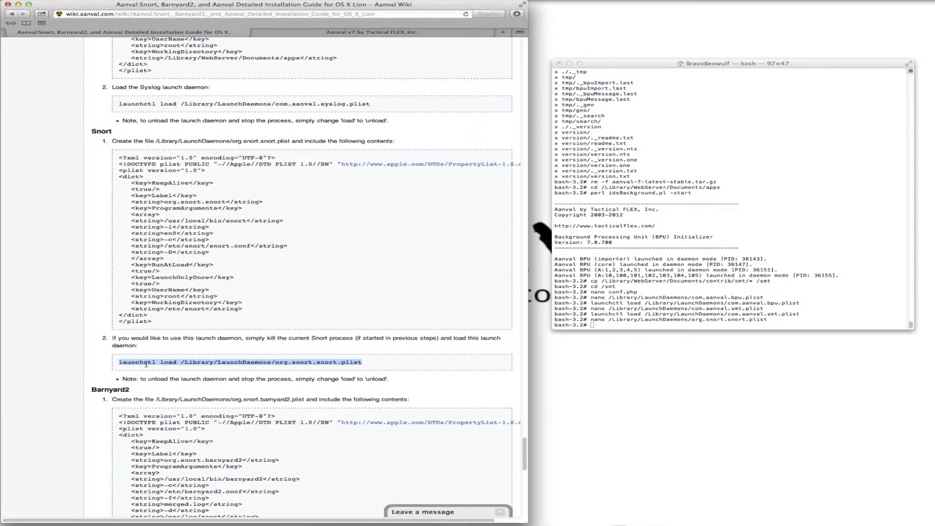
click(607, 327)
key(super+v)
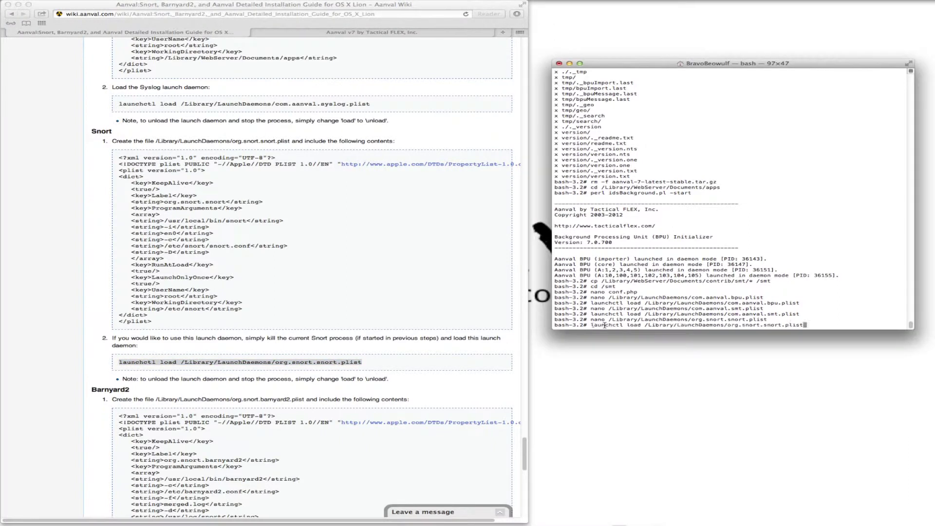
key(Return)
Open nano on /Library/LaunchDaemons/org.snort.barnyard2.plist, using the path copied from the guide.
scroll(230, 384, down, 5)
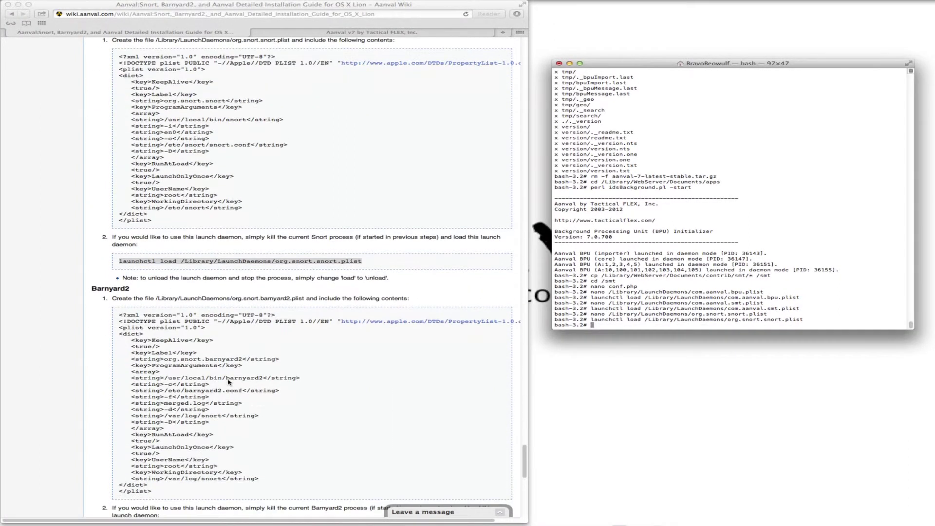
click(164, 305)
drag(156, 298, 304, 299)
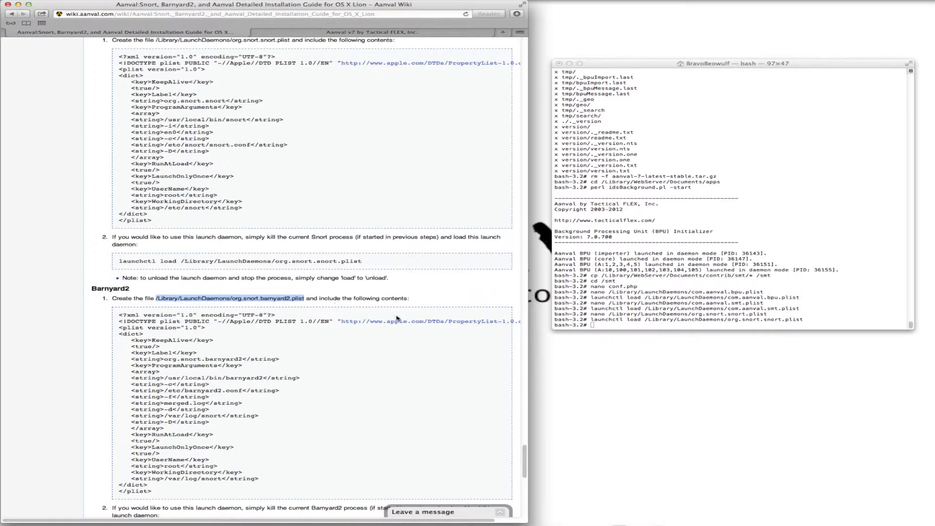
click(610, 330)
text(nano)
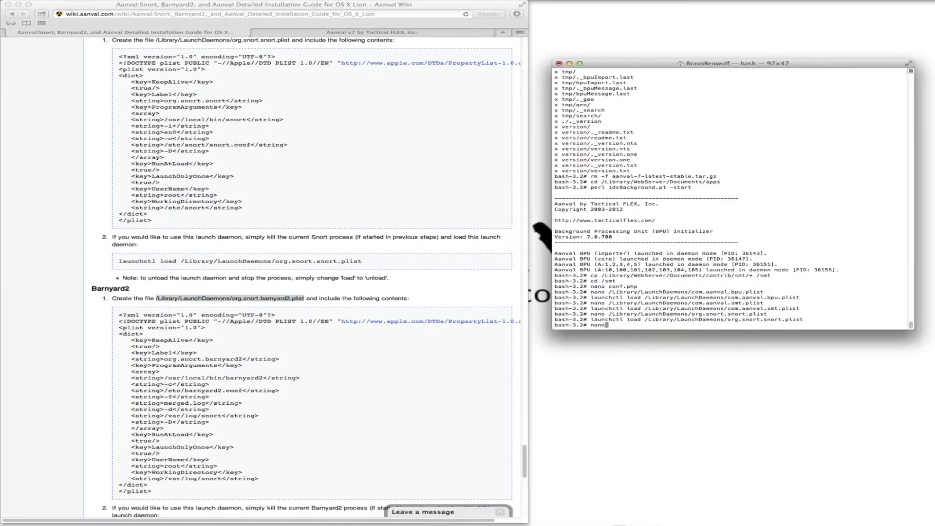
key(super+v)
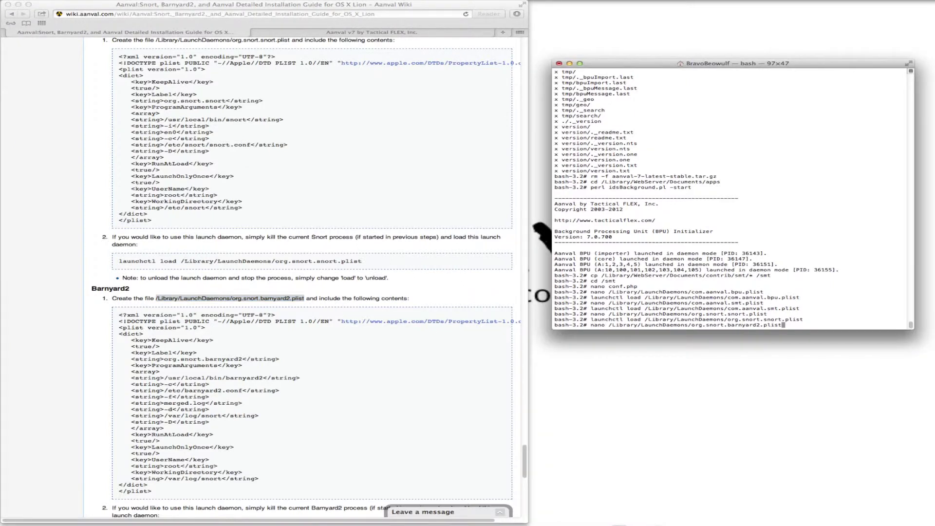
key(Return)
Paste the guide's Barnyard2 plist XML into the file and save it.
click(163, 490)
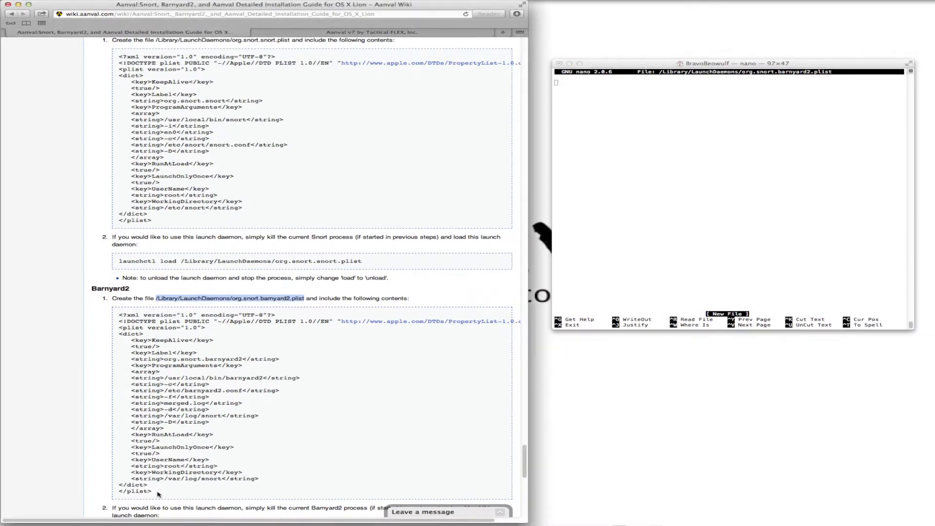
drag(156, 495, 111, 312)
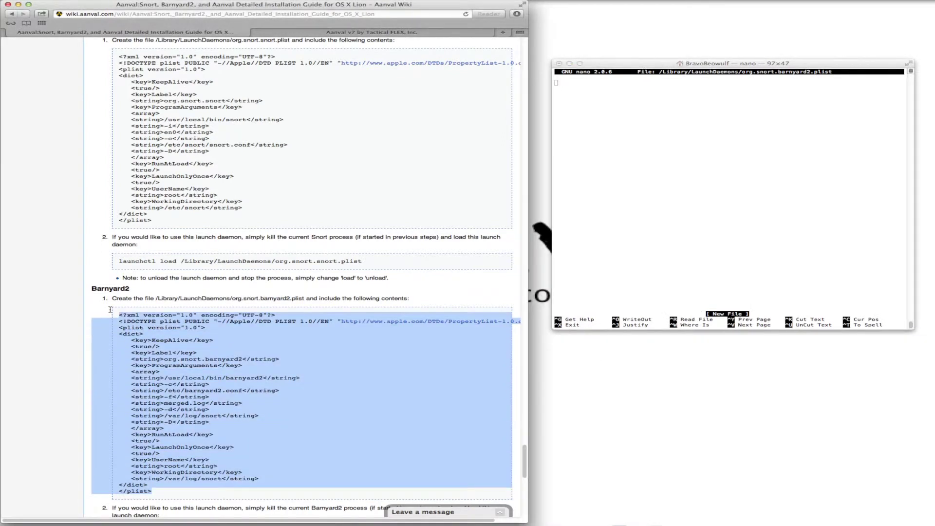
click(700, 128)
key(super+v)
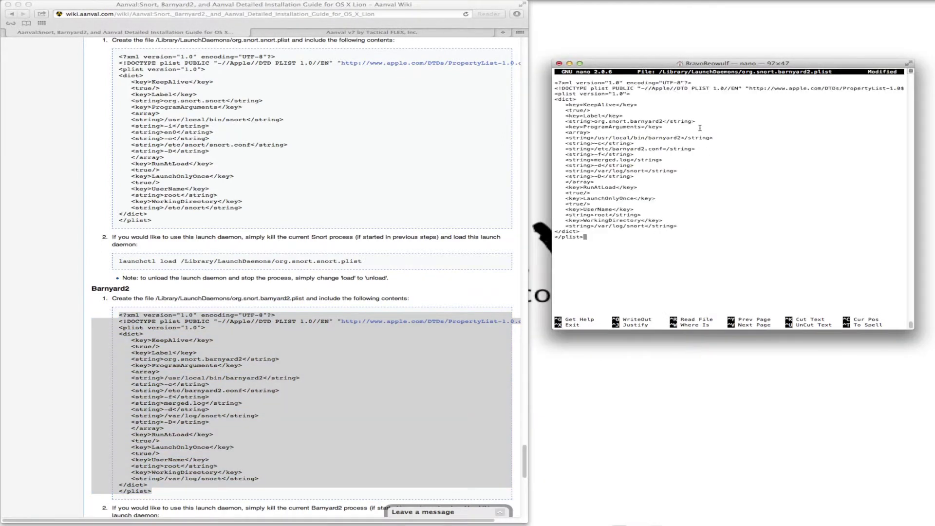
key(ctrl+x)
key(y)
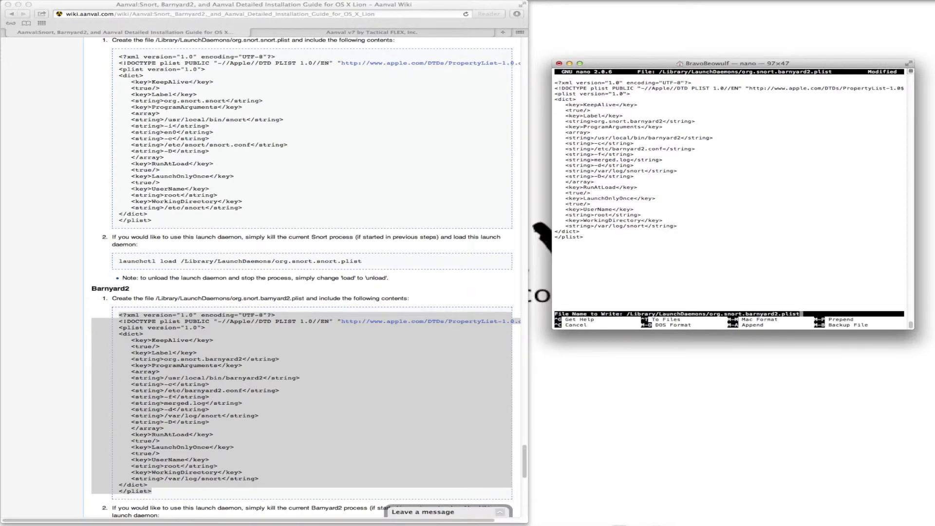
key(Return)
Enter the Barnyard2 launchctl load command at the terminal prompt.
scroll(214, 404, down, 5)
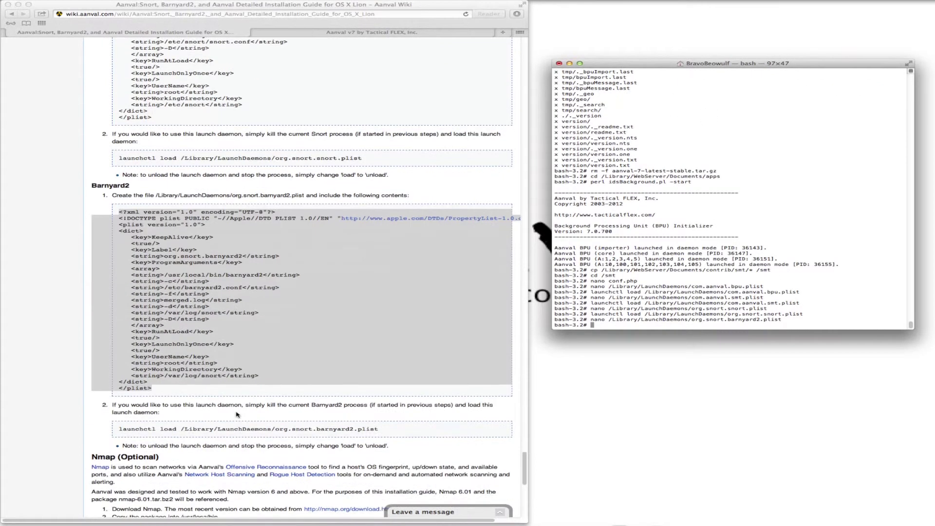
click(378, 429)
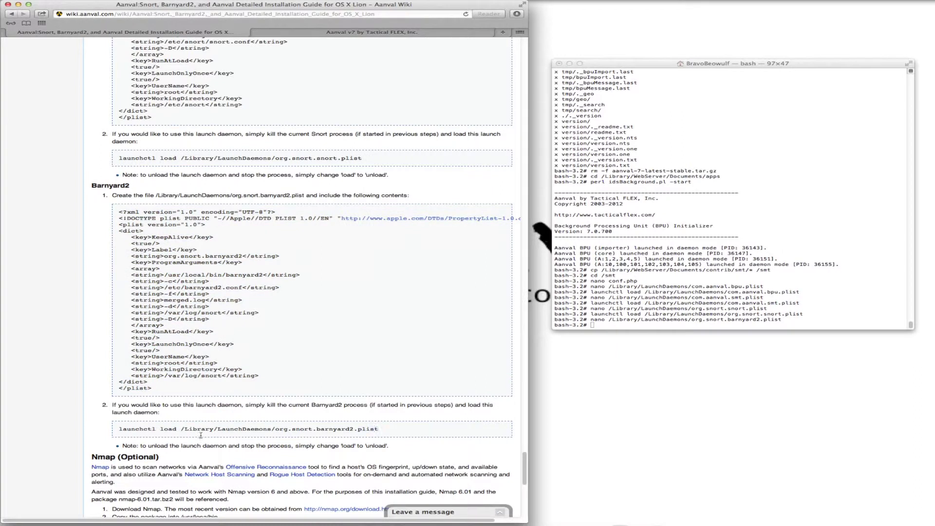
triple_click(119, 428)
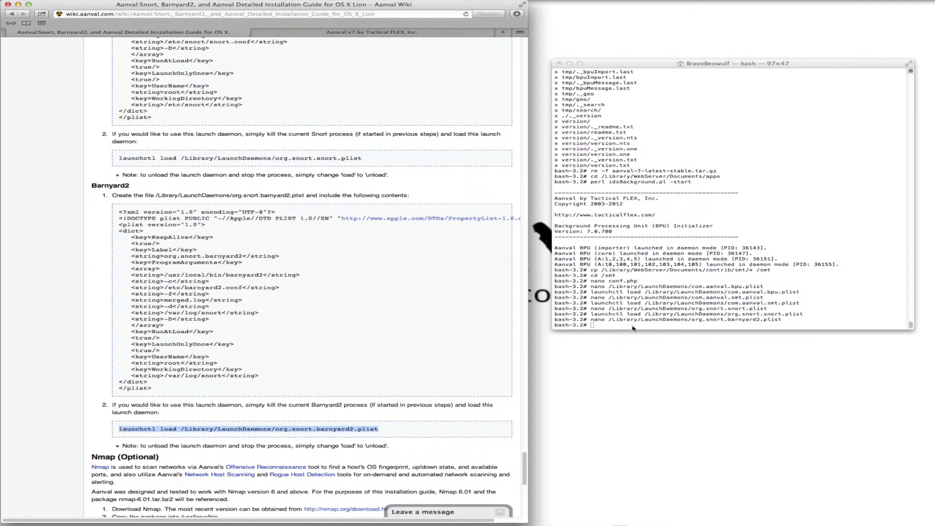
click(614, 327)
key(super+v)
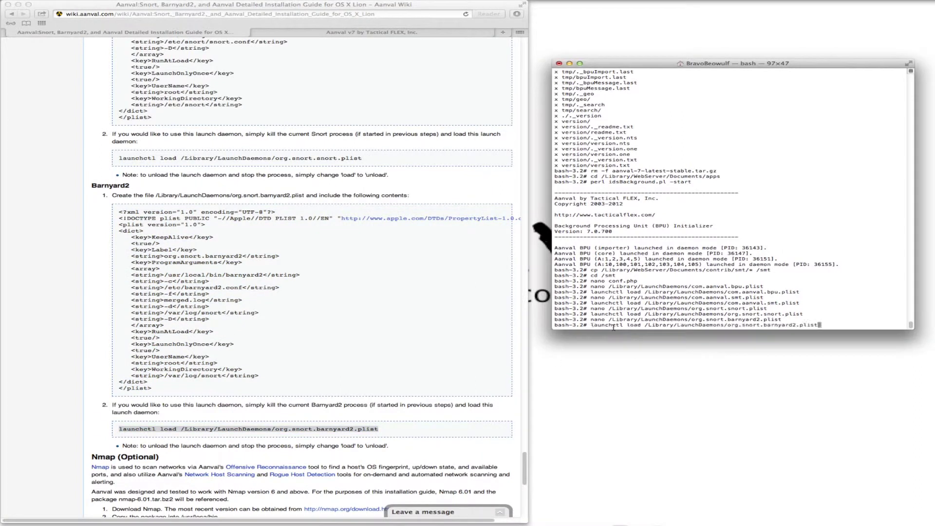
Load the Barnyard2 launch daemon with launchctl.
key(Return)
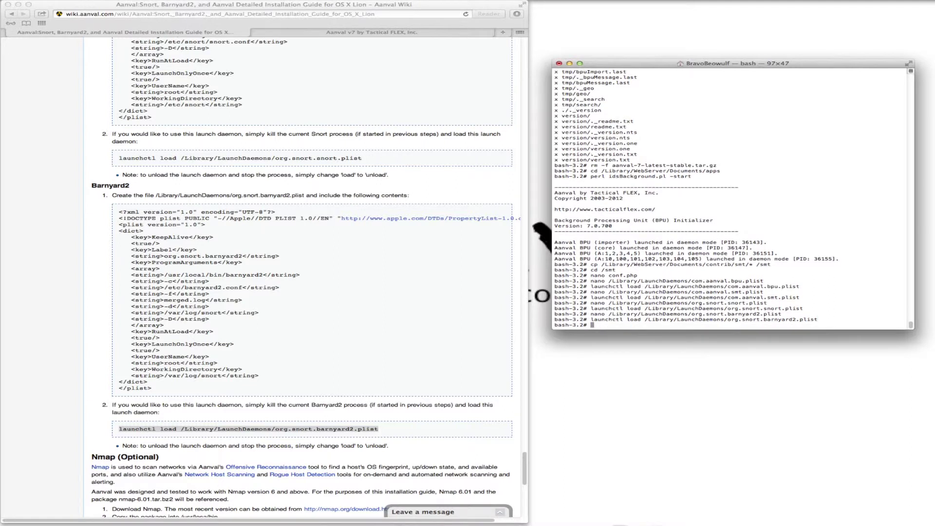
click(358, 414)
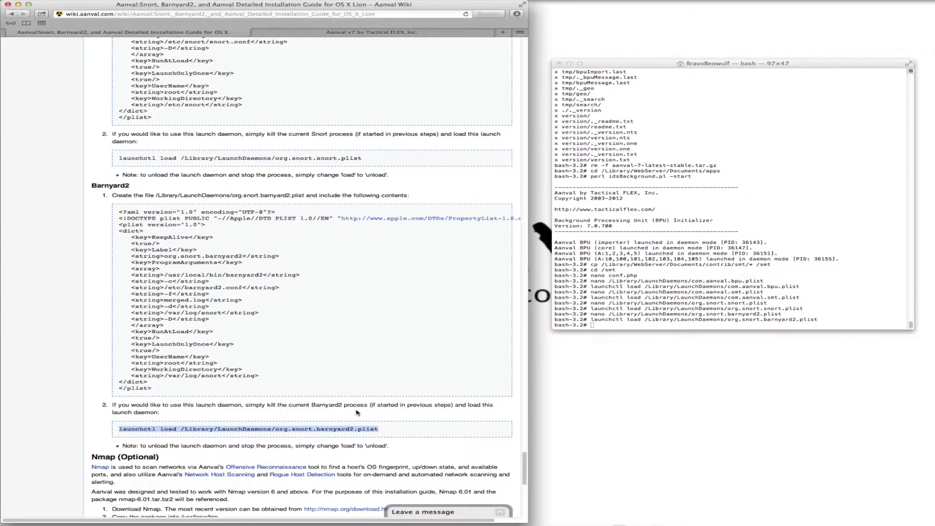
click(406, 425)
Open the Nmap (Optional) section's nmap.org/download.html link in a new tab.
scroll(404, 426, down, 2)
scroll(404, 426, down, 3)
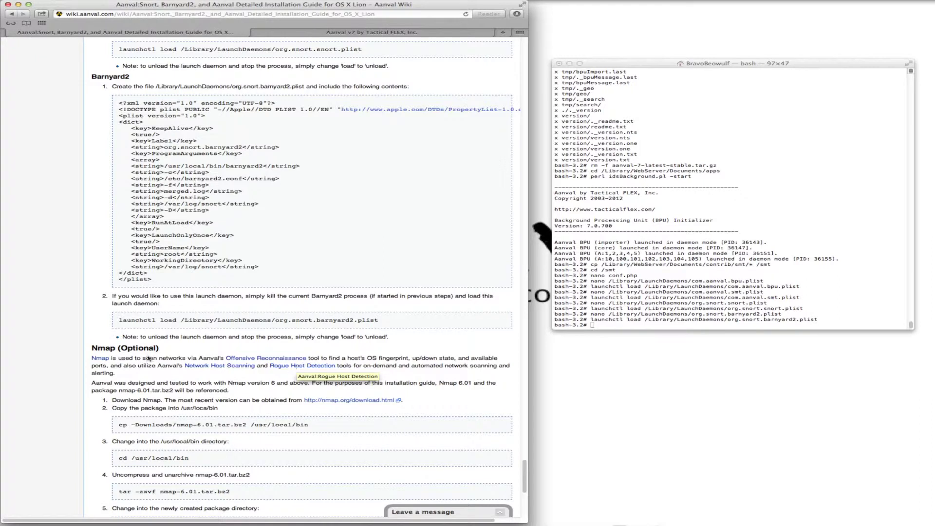
scroll(160, 385, down, 3)
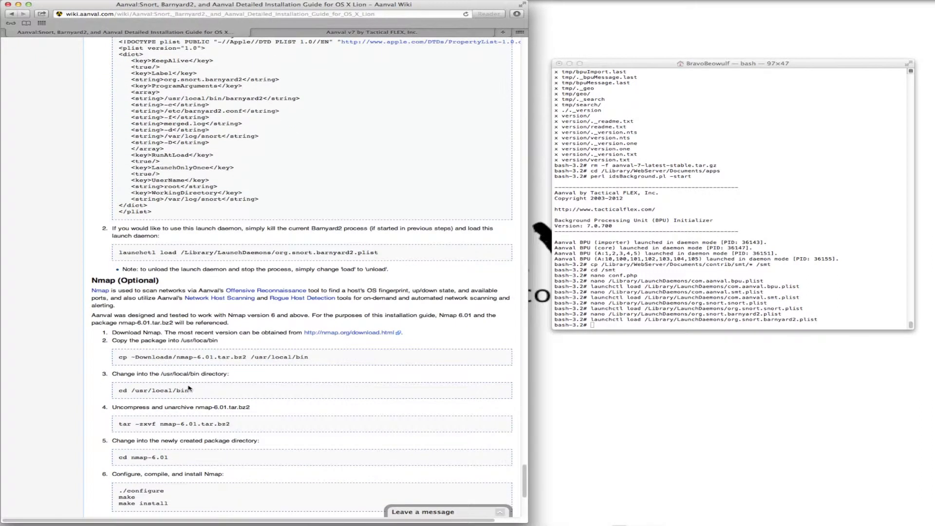
right_click(348, 334)
click(367, 344)
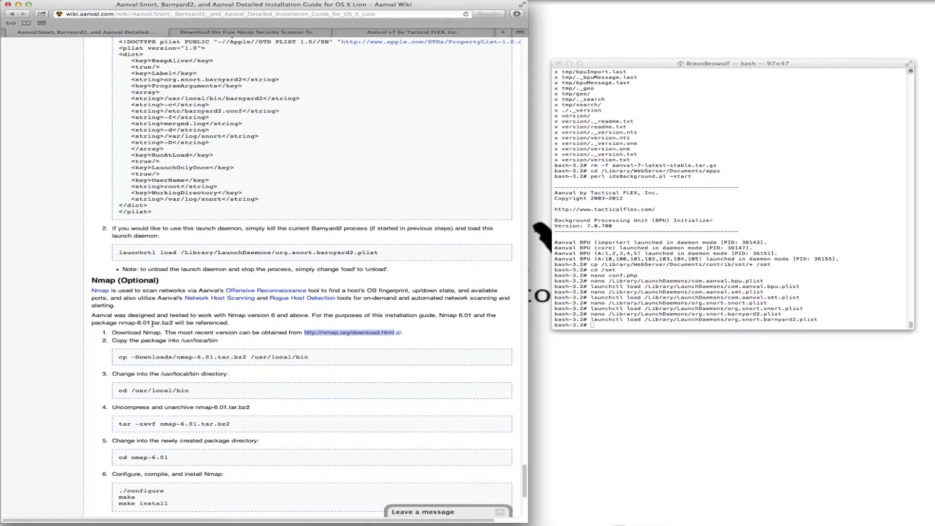
Download the nmap-6.01.tar.bz2 source tarball from the Nmap download page's Source Code Distribution.
click(237, 32)
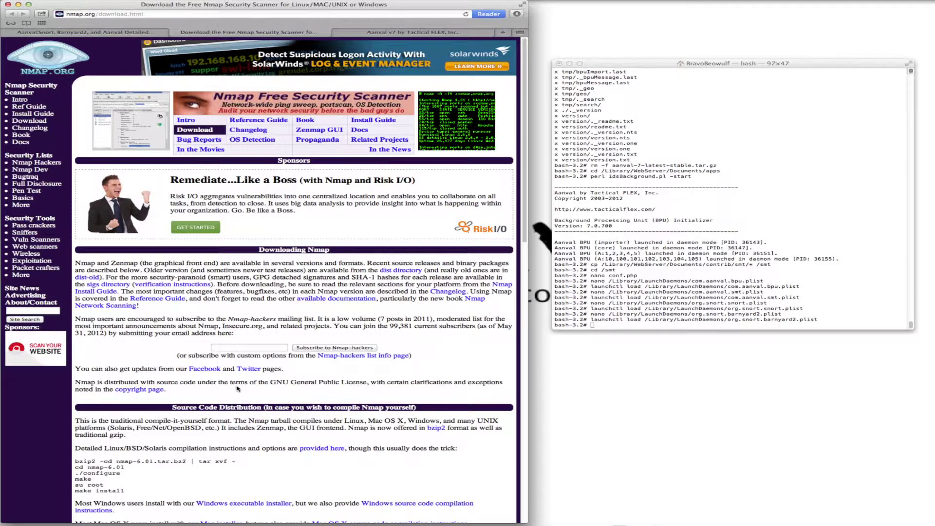
scroll(238, 389, down, 3)
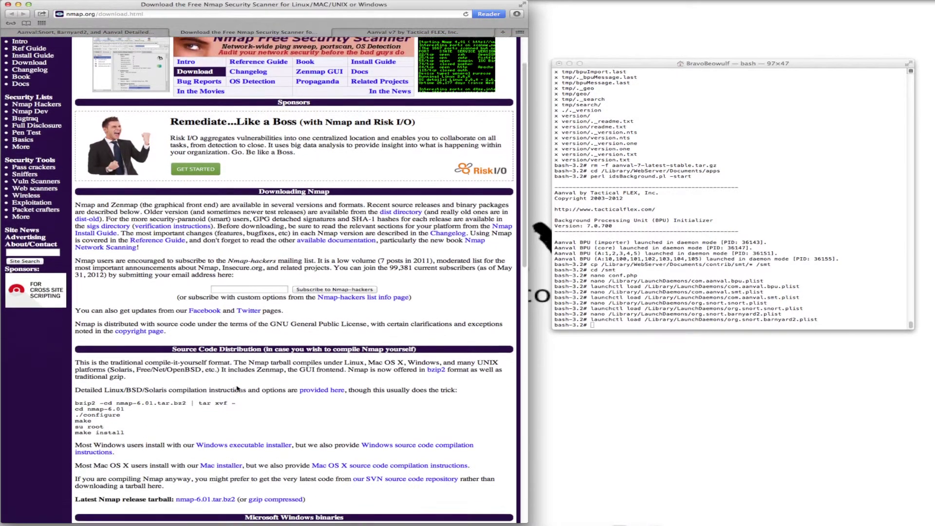
scroll(238, 388, down, 3)
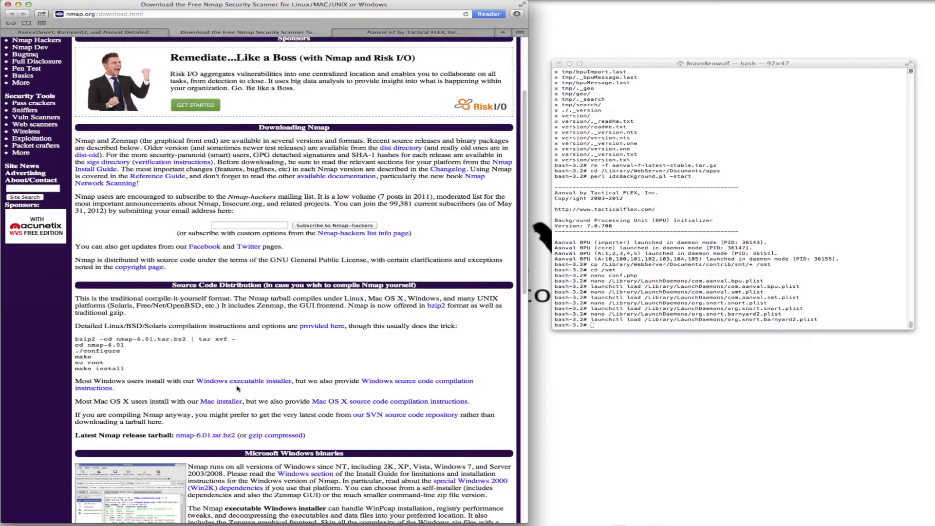
scroll(238, 389, down, 1)
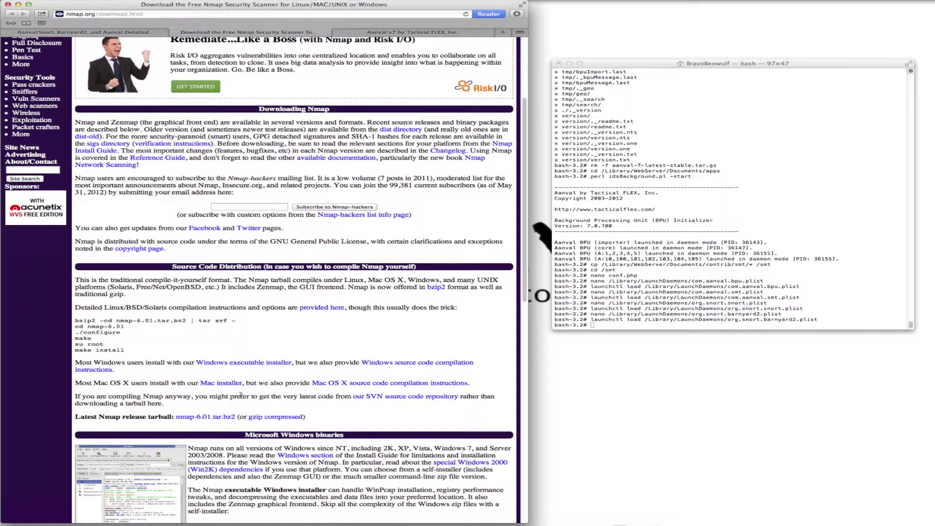
click(207, 418)
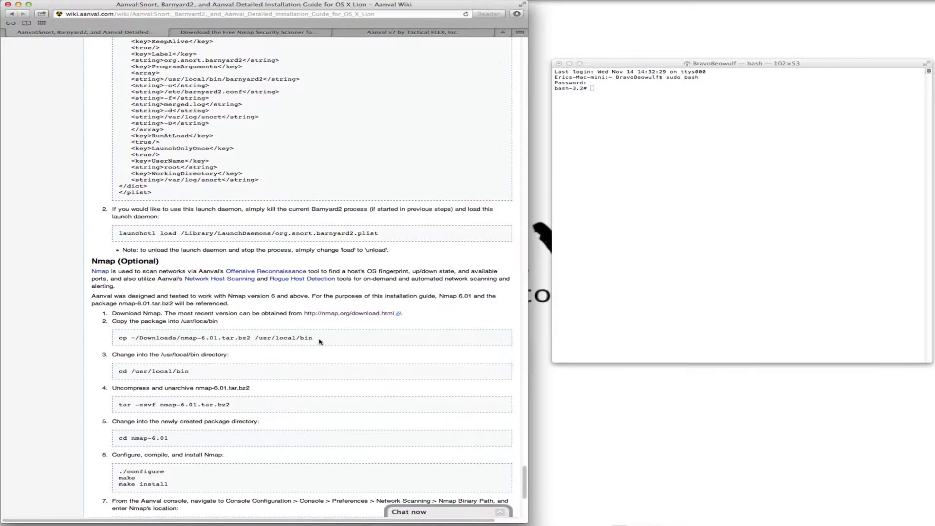
Copy the Nmap tarball into /usr/local/bin using the guide's command.
drag(315, 338, 110, 334)
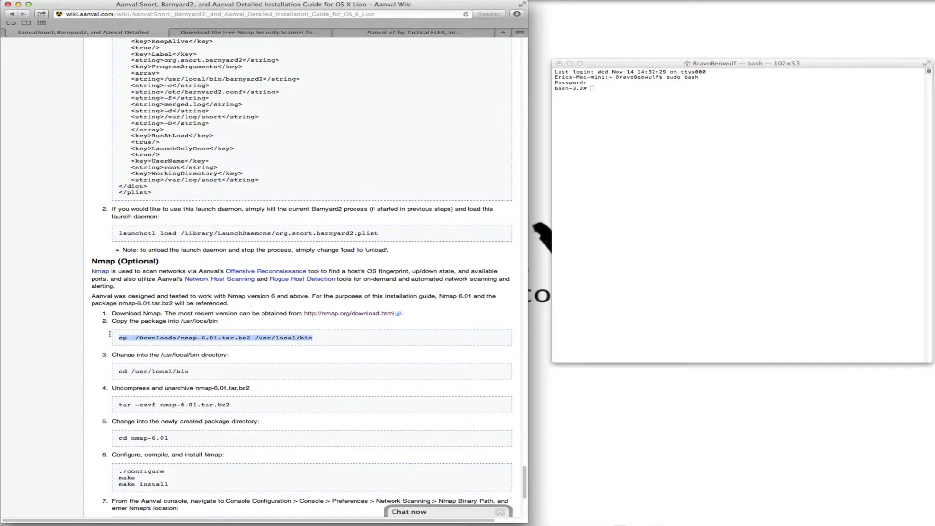
click(600, 90)
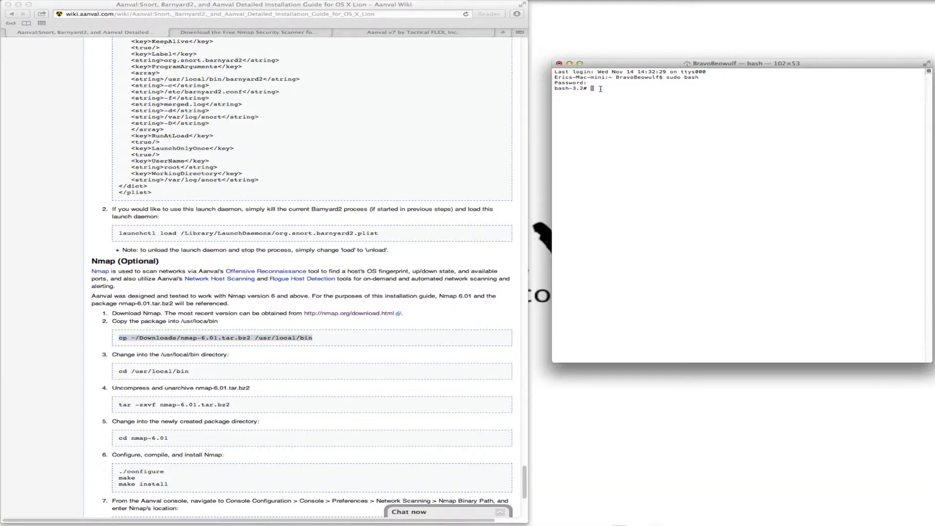
key(super+v)
key(Return)
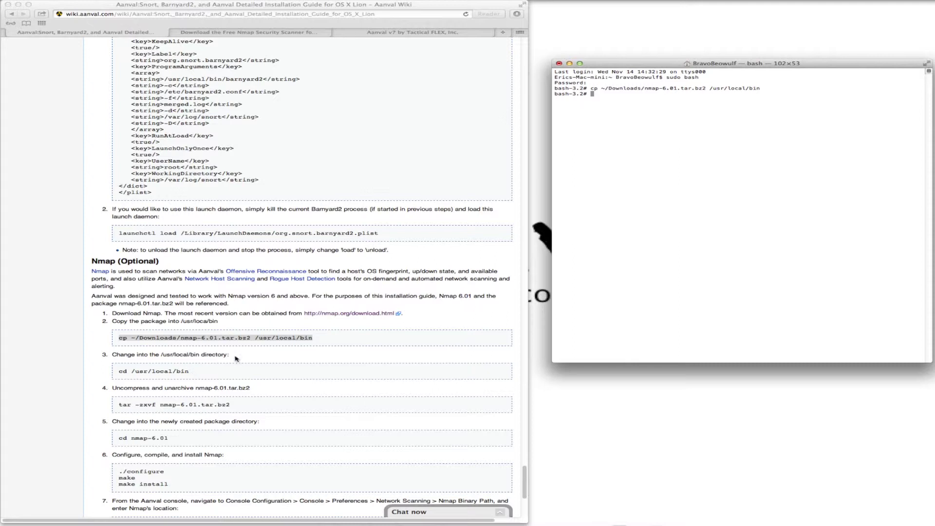
Change to /usr/local/bin and extract nmap-6.01.tar.bz2 with tar -zxvf.
click(188, 372)
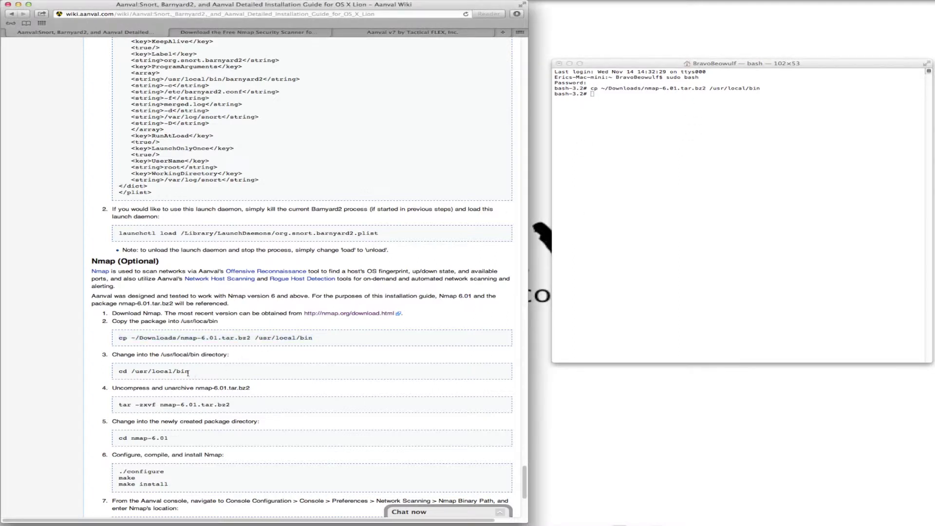
drag(189, 373, 119, 373)
click(601, 94)
key(super+v)
key(Return)
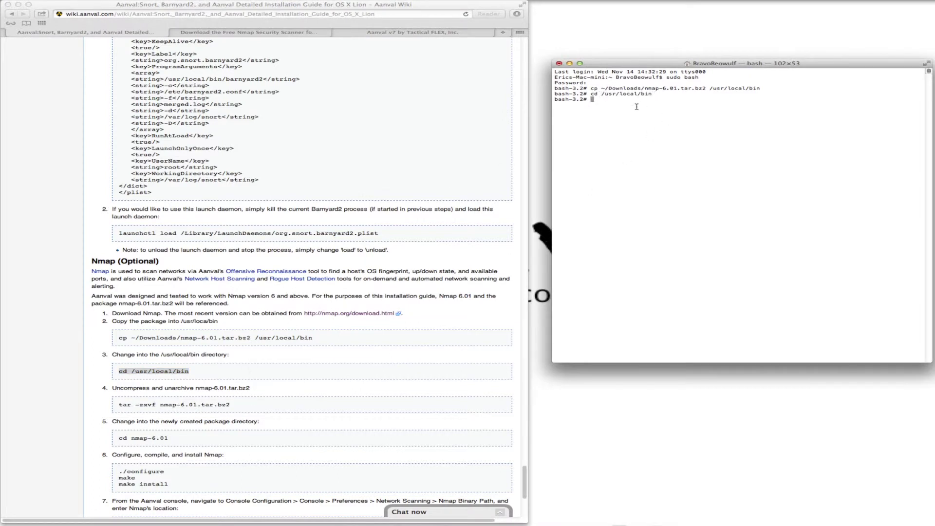
text(tar -zxvf nmap-6.01.tar.bz2)
key(Return)
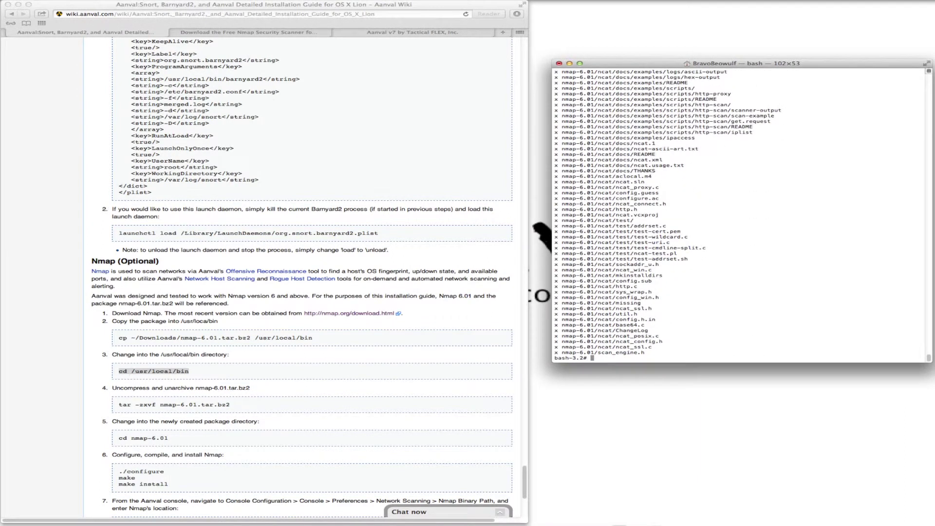
Enter nmap-6.01 and run ./configure; make; make install.
text(cd nm)
key(Tab)
key(Return)
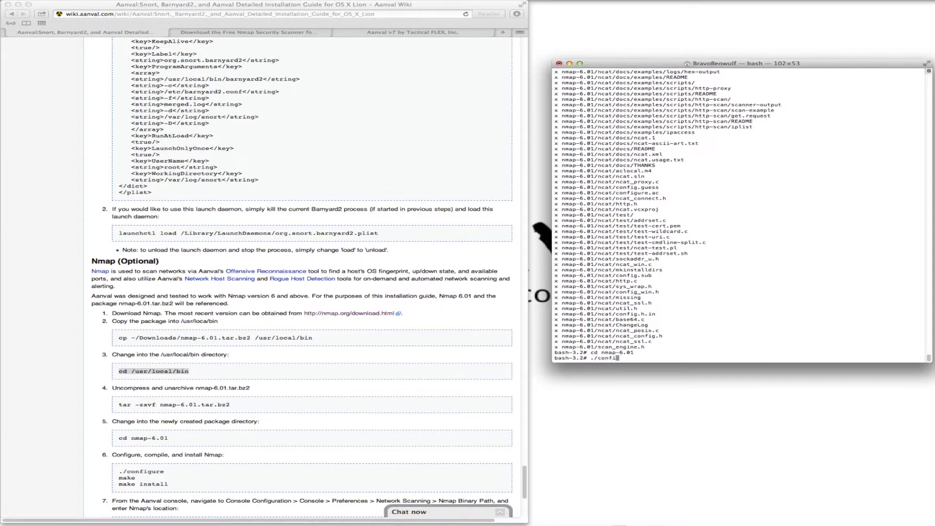
text(./configure; make; make install)
key(Return)
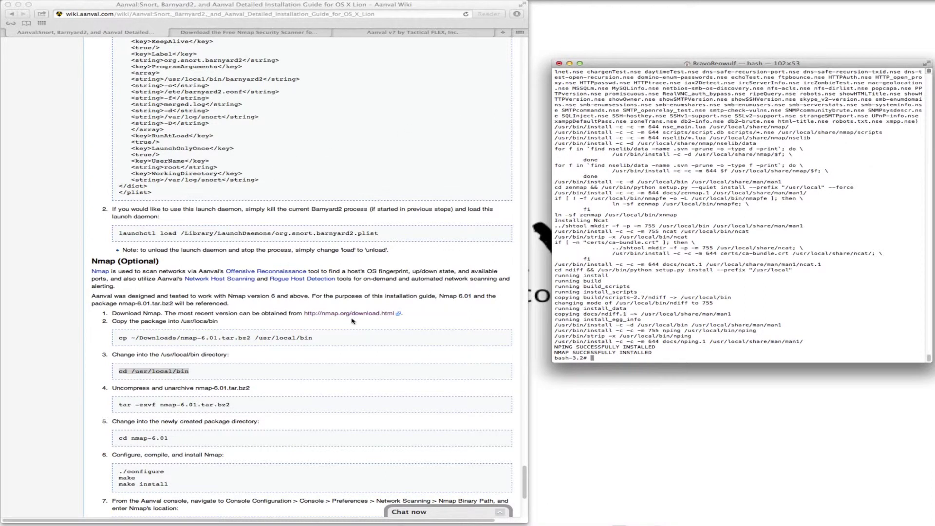
click(353, 343)
Confirm Offensive Reconnaissance shows /usr/bin/nmap (not found!), then open the console Configuration page.
double_click(353, 343)
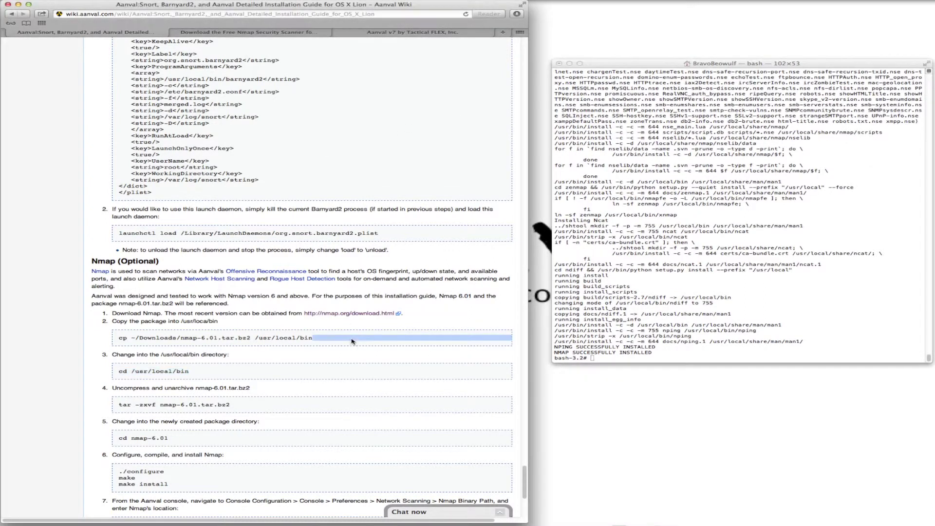
click(382, 35)
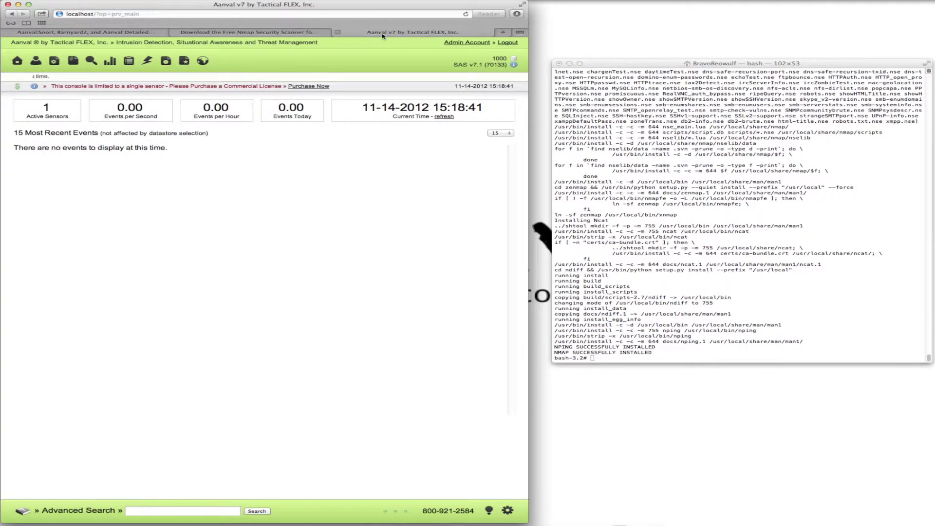
click(148, 61)
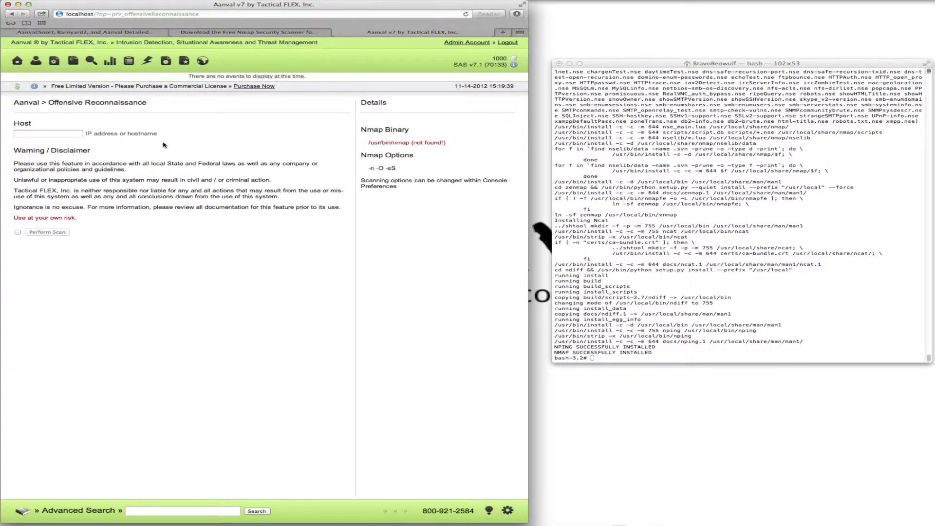
drag(368, 142, 446, 143)
click(446, 142)
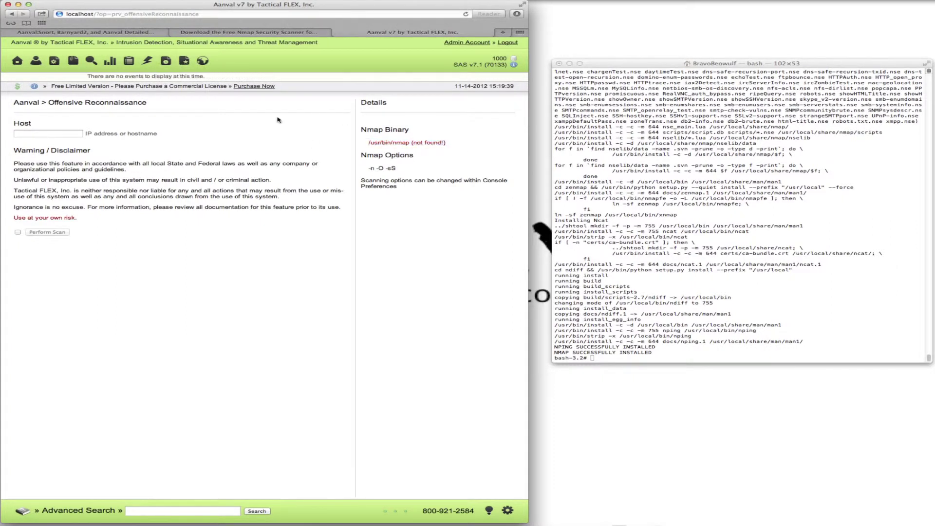
click(507, 512)
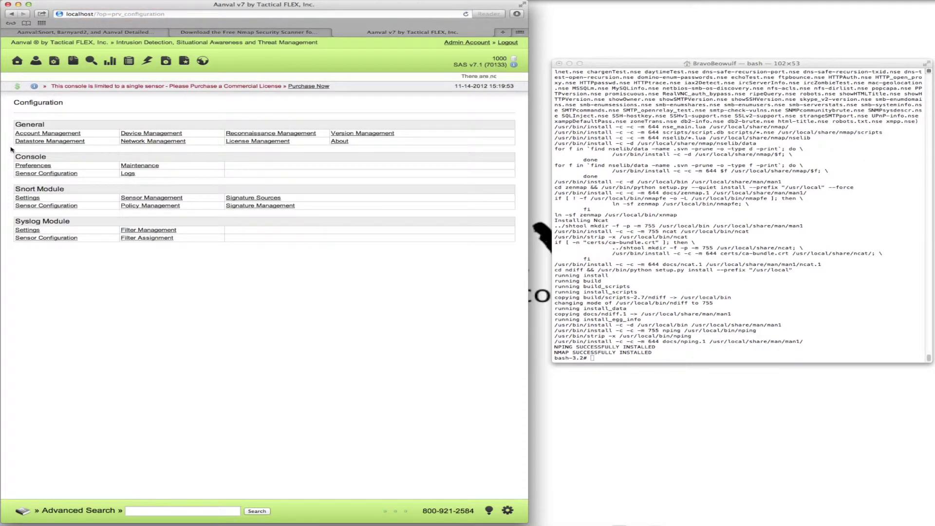
In Console Preferences, change the Nmap Binary Path to /usr/local/bin/nmap.
click(28, 166)
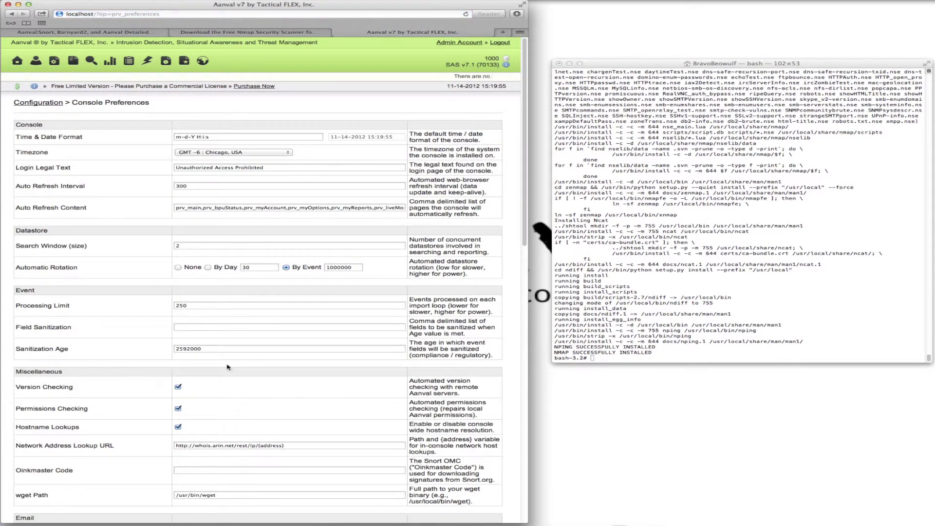
scroll(90, 322, down, 2)
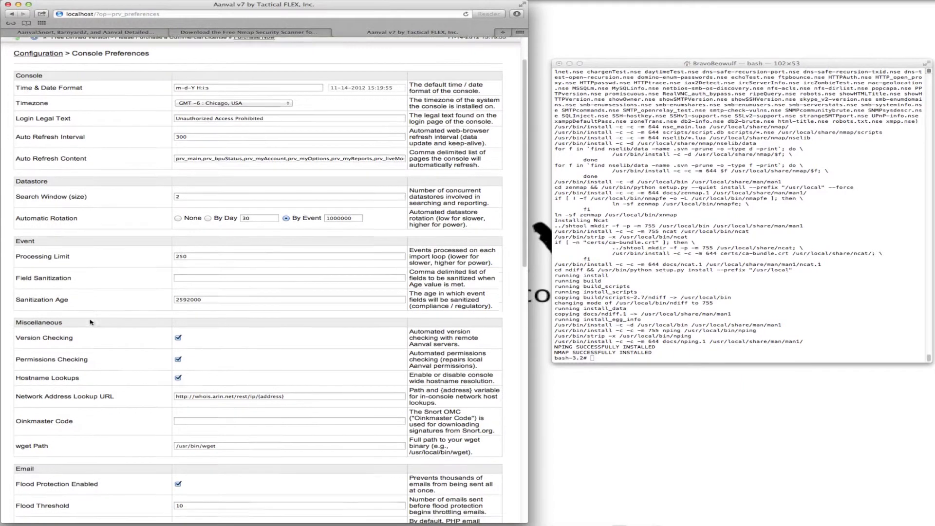
scroll(91, 322, down, 10)
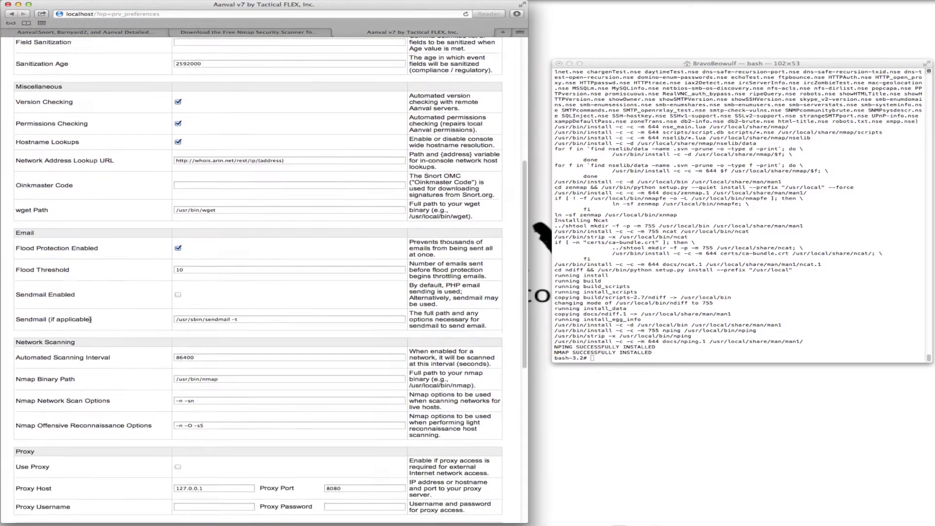
scroll(91, 320, down, 1)
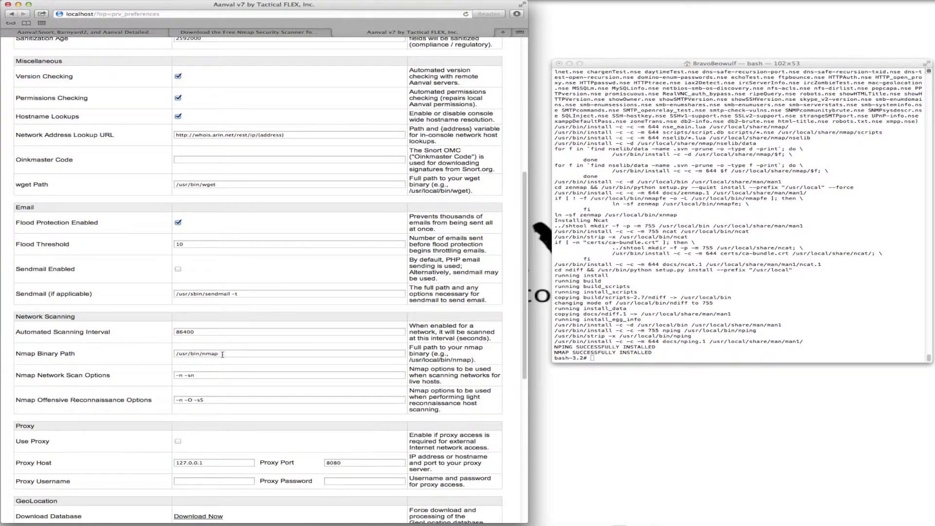
drag(223, 355, 201, 355)
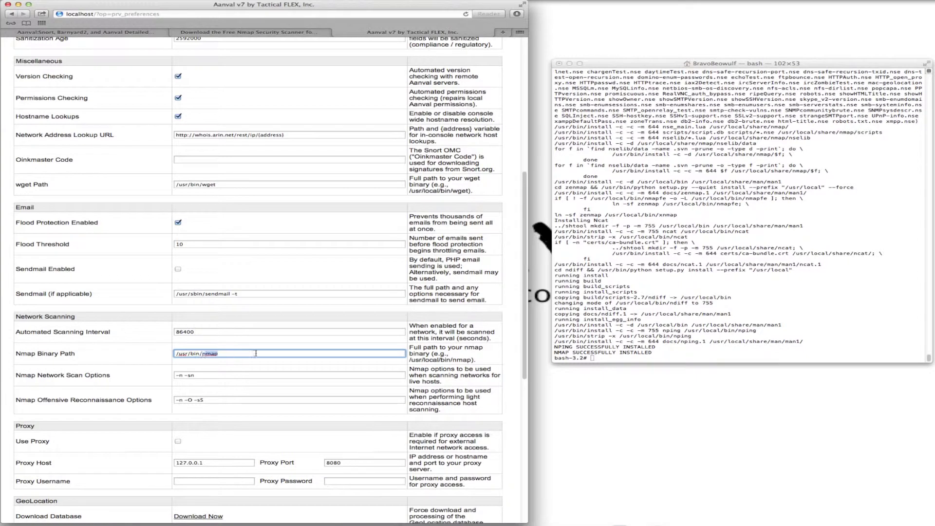
click(190, 354)
text(local/)
Save the preferences and verify that Offensive Reconnaissance shows /usr/local/bin/nmap.
scroll(242, 374, down, 10)
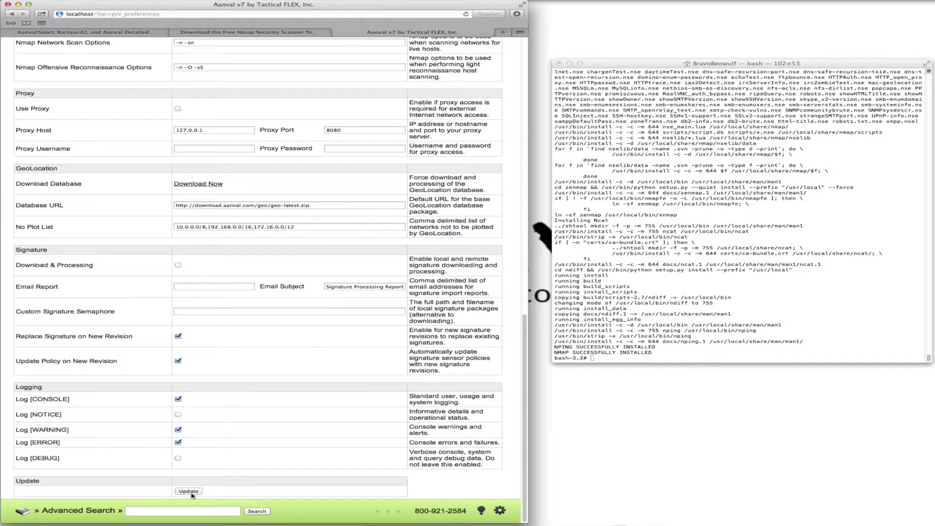
click(188, 491)
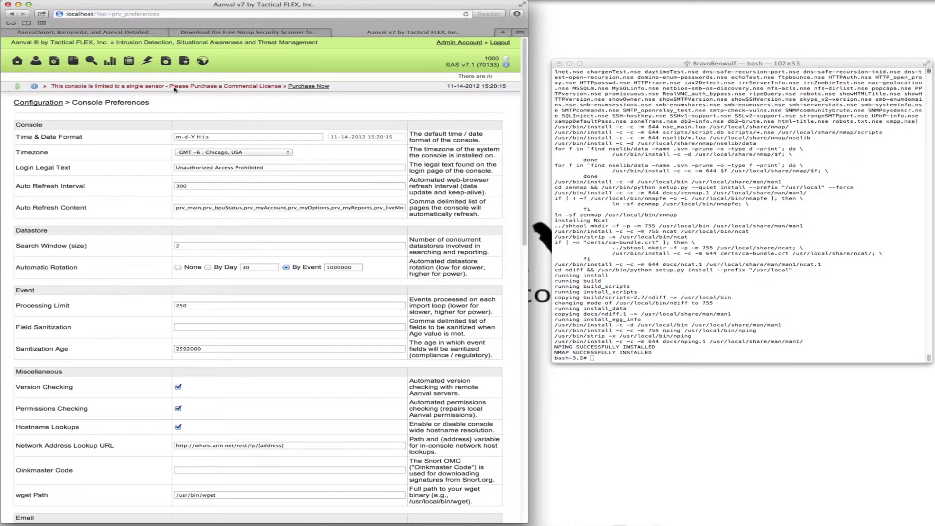
click(148, 63)
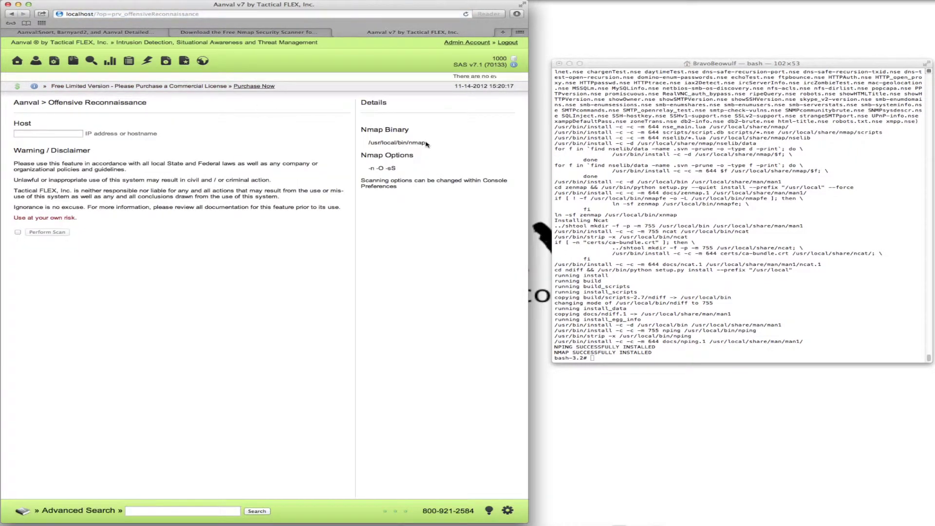
drag(429, 143, 374, 143)
Return to the console dashboard, review the wiki guide's Nmap and Summary sections, then switch back to the console.
click(372, 146)
click(17, 62)
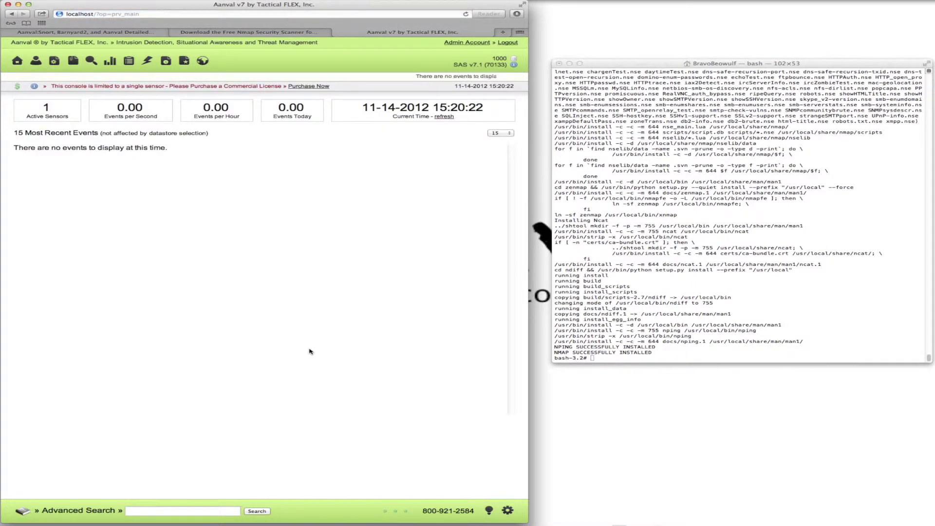
click(135, 34)
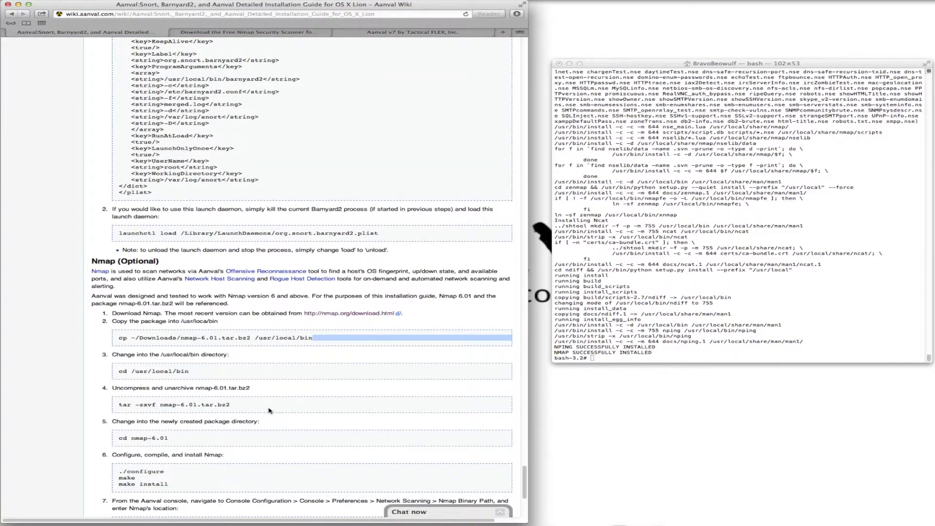
click(253, 404)
scroll(253, 404, down, 3)
scroll(253, 404, down, 4)
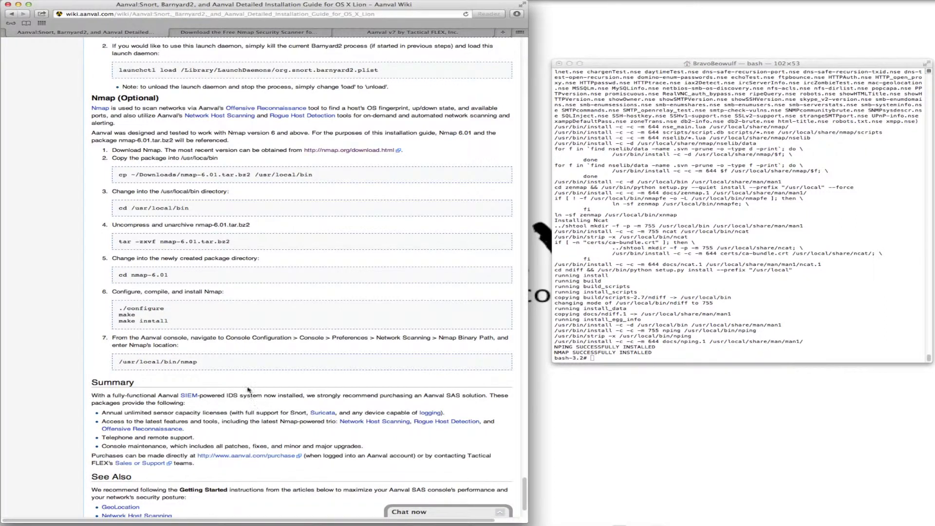
scroll(247, 388, down, 4)
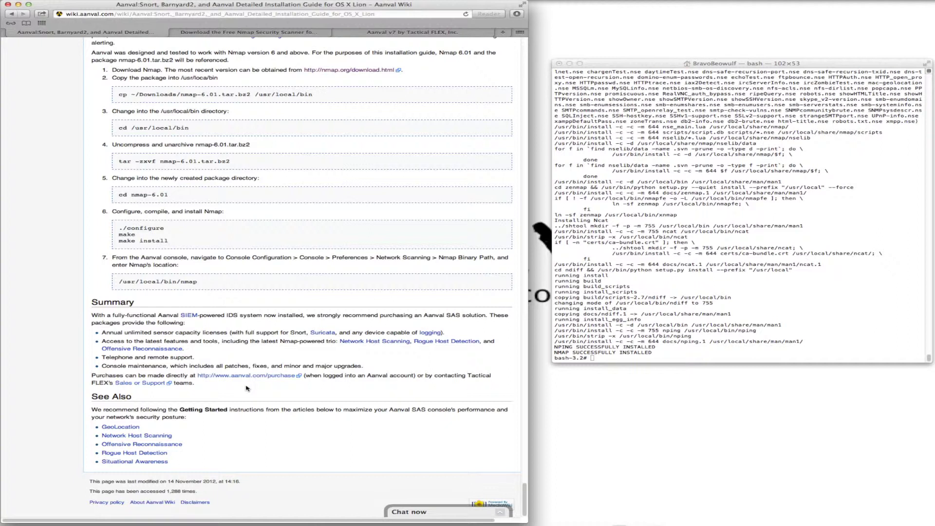
click(338, 32)
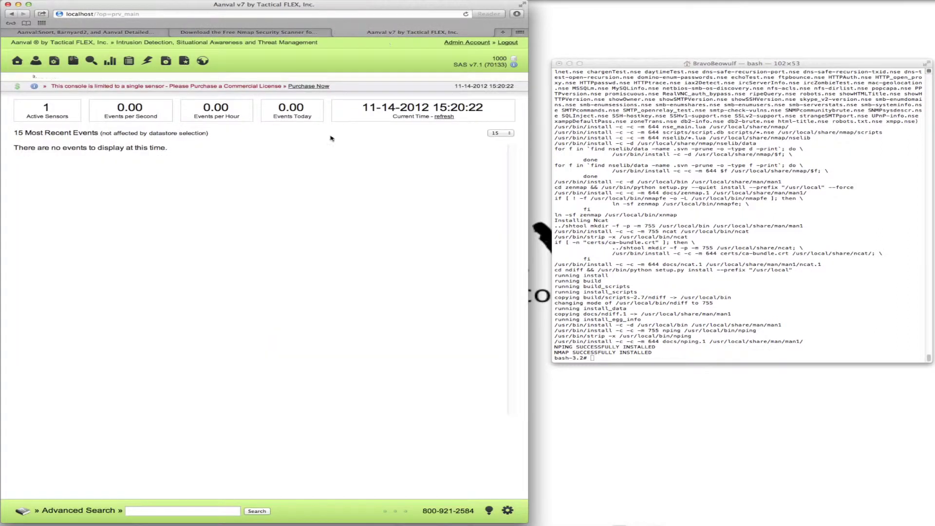